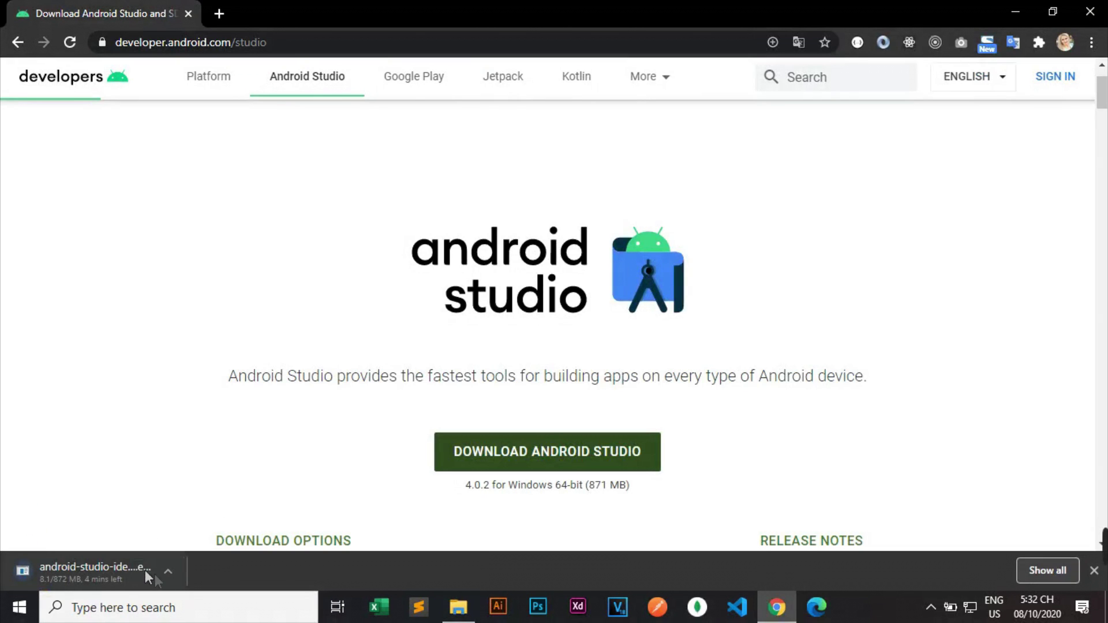
Cancel the running android-studio-ide installer download.
left_click(171, 576)
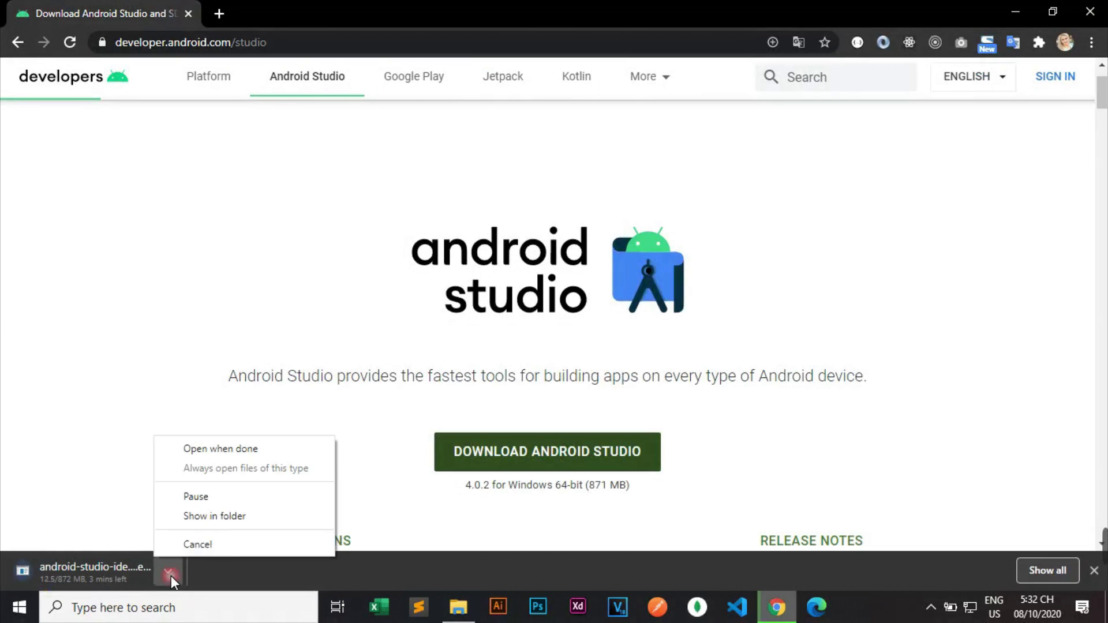
left_click(184, 548)
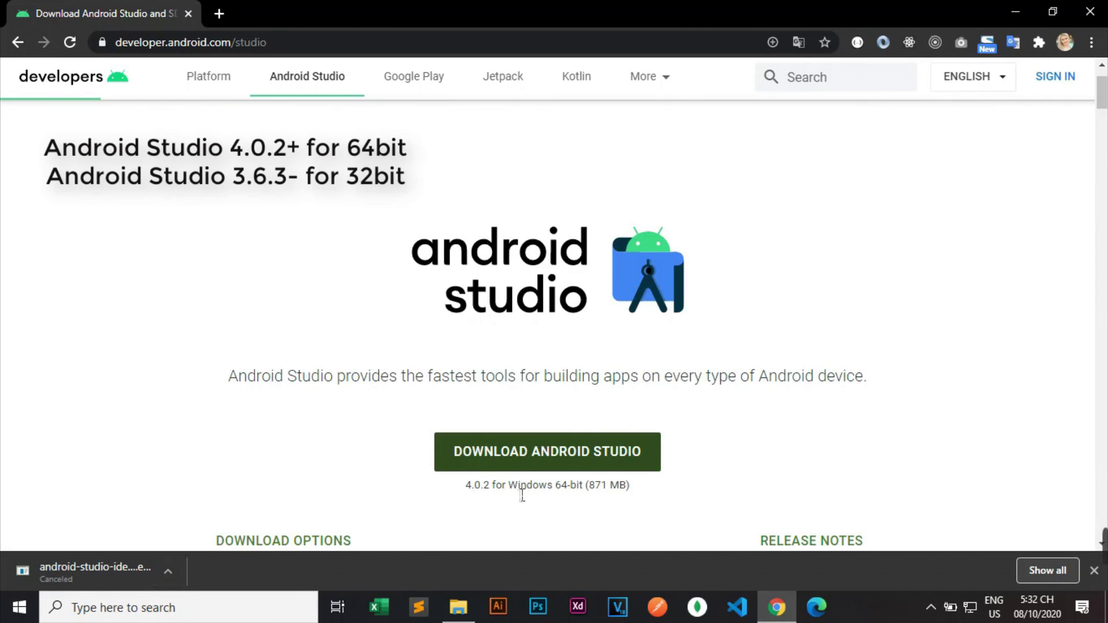
Examine the offered Windows download version and the Windows system requirements for architecture, RAM, disk space and screen resolution.
left_click_drag(509, 494, 589, 494)
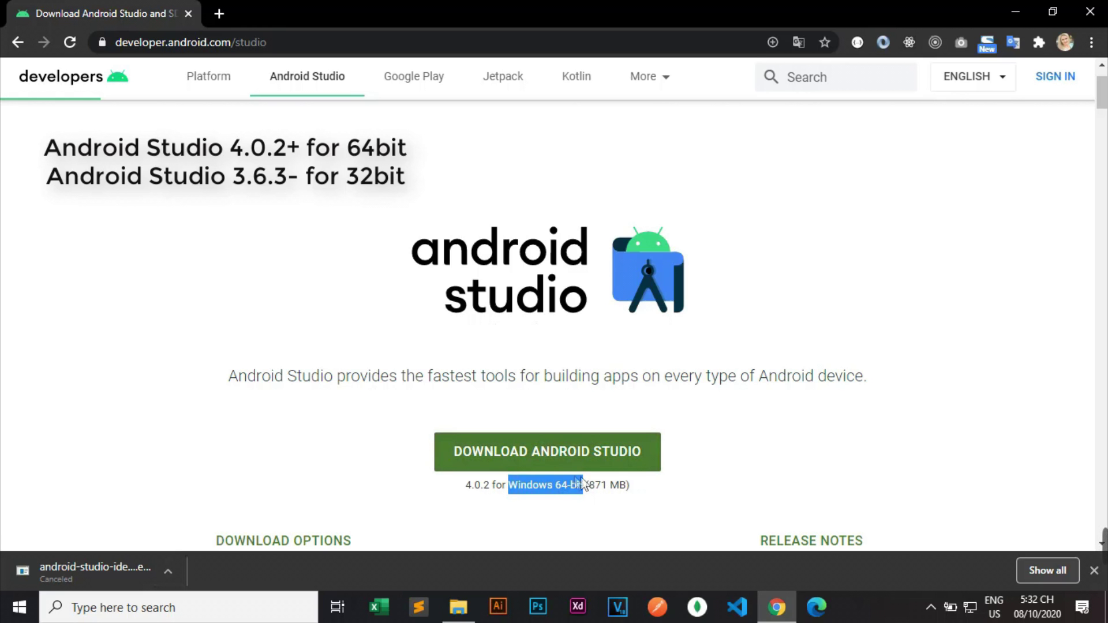
scroll(323, 347, "down", 20)
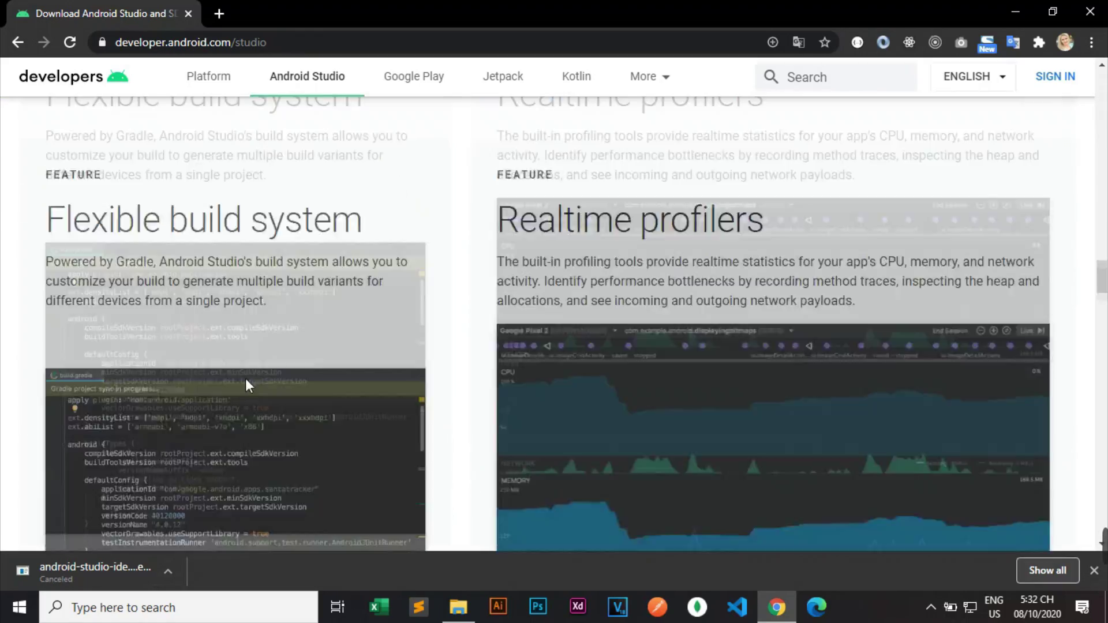
scroll(244, 381, "down", 20)
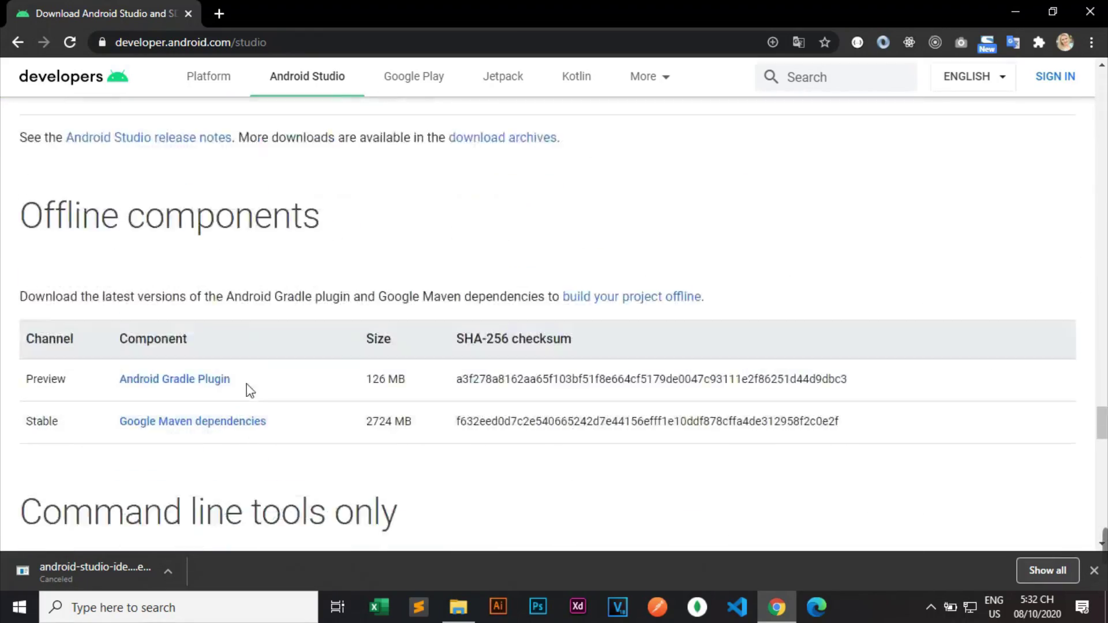
scroll(250, 391, "down", 15)
scroll(73, 195, "up", 5)
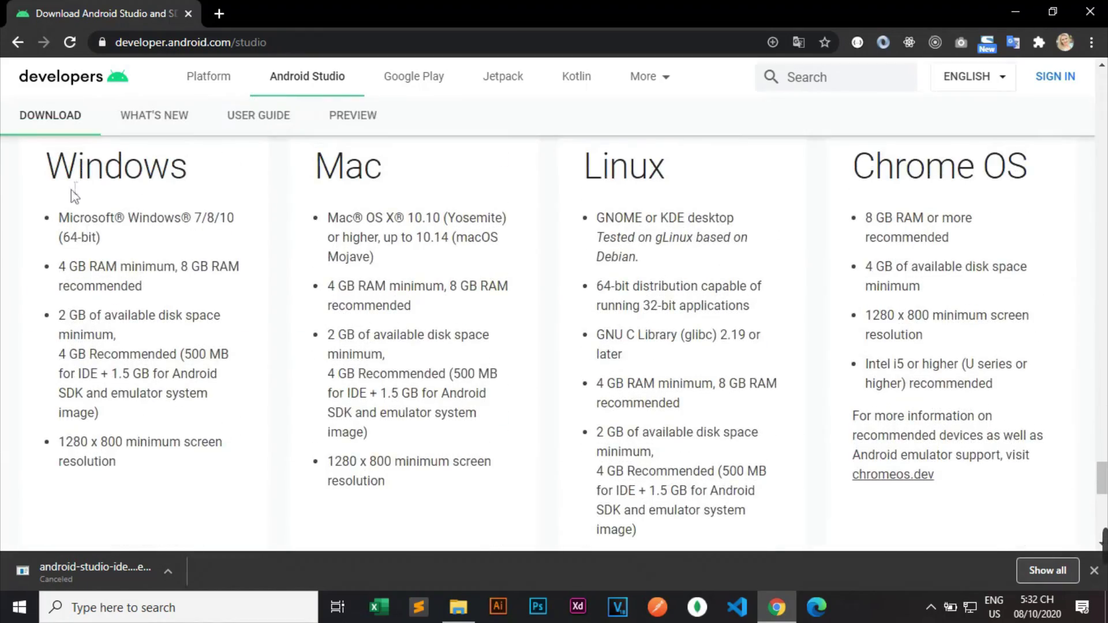
scroll(254, 237, "up", 3)
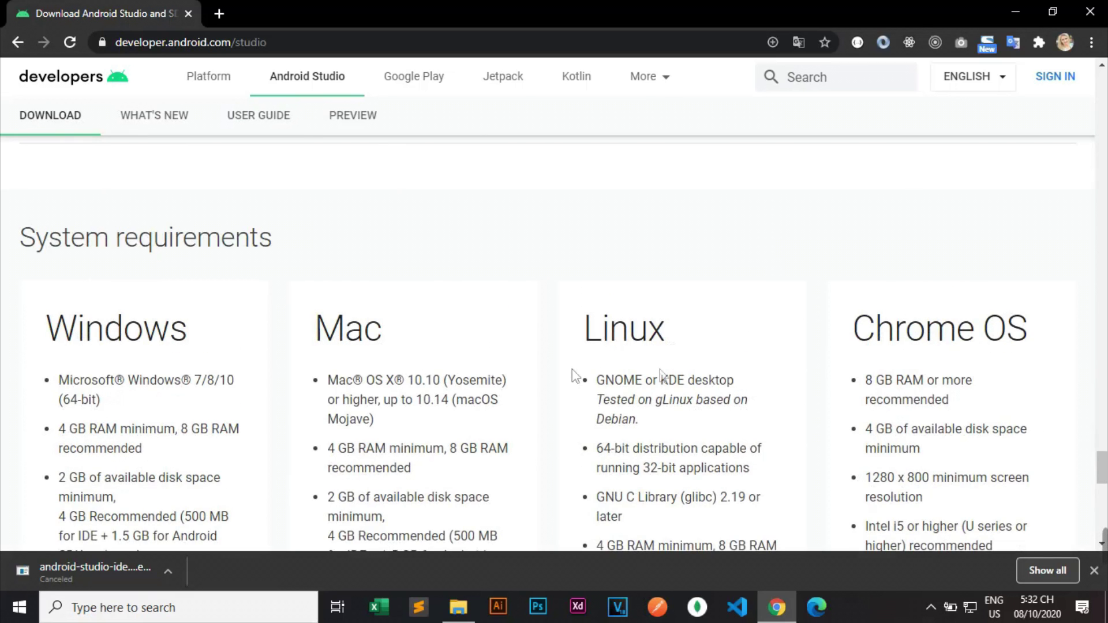
scroll(326, 329, "down", 3)
triple_click(73, 224)
left_click_drag(60, 237, 115, 241)
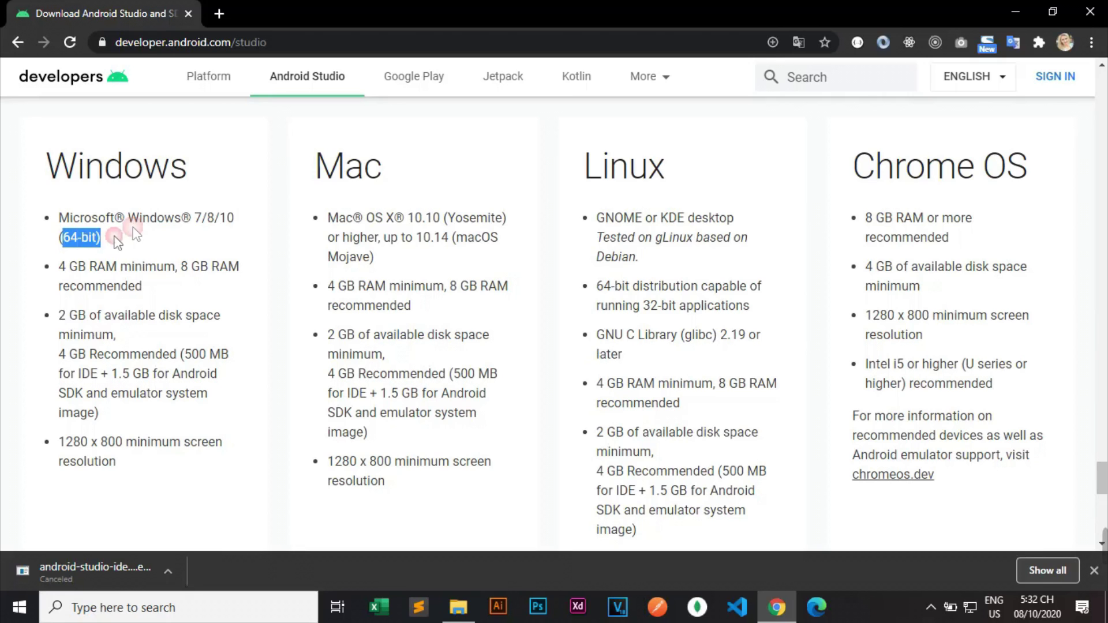
left_click_drag(179, 269, 240, 271)
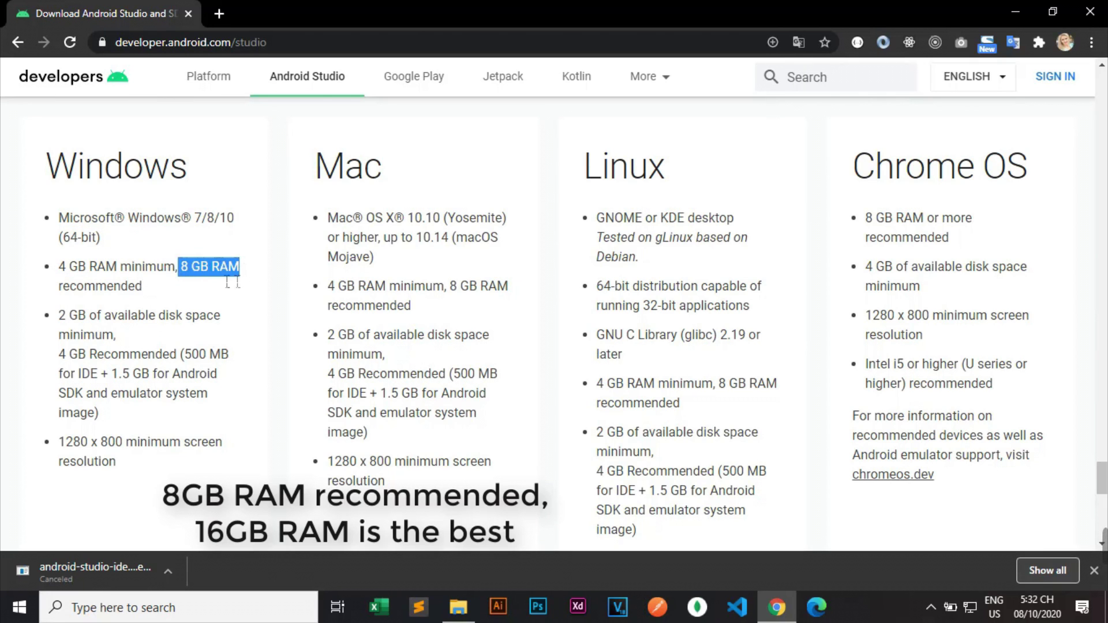
left_click_drag(60, 289, 163, 283)
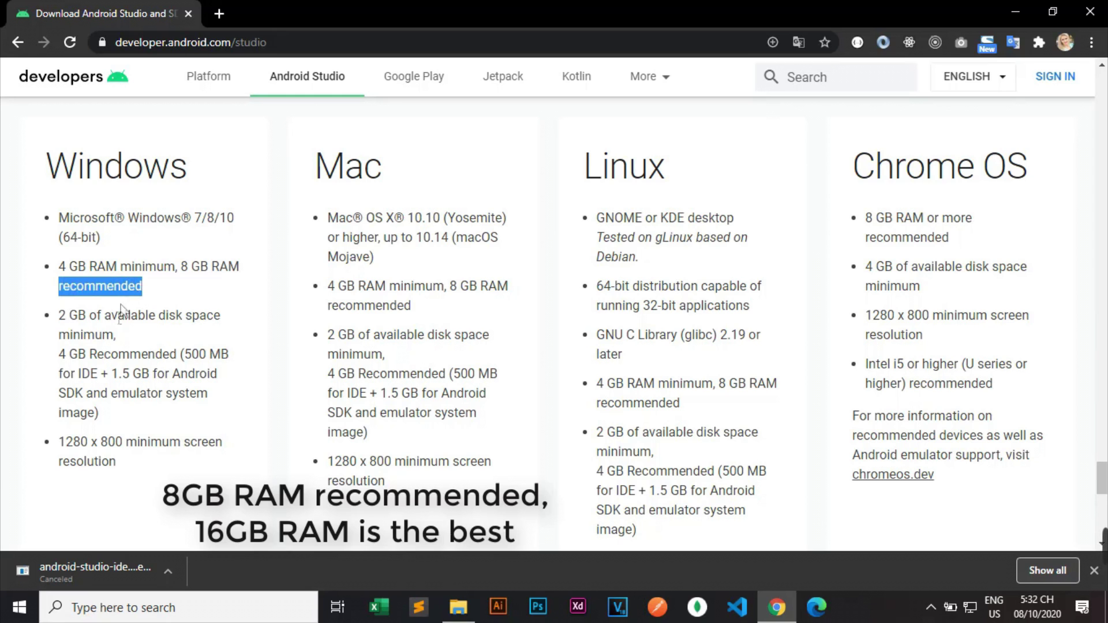
left_click_drag(61, 317, 136, 470)
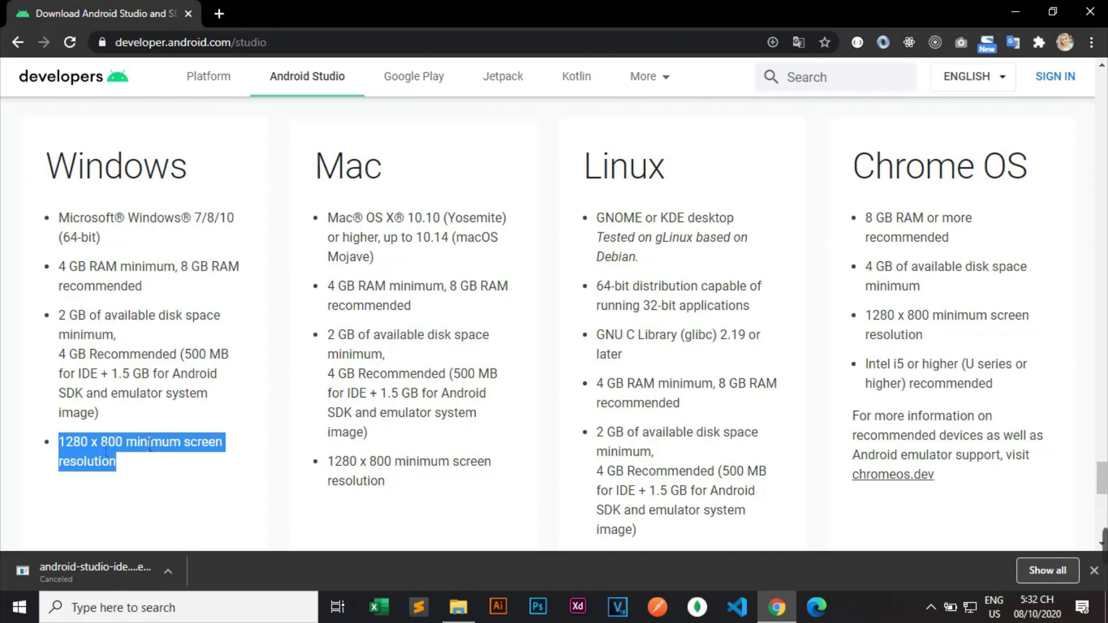
left_click(219, 339)
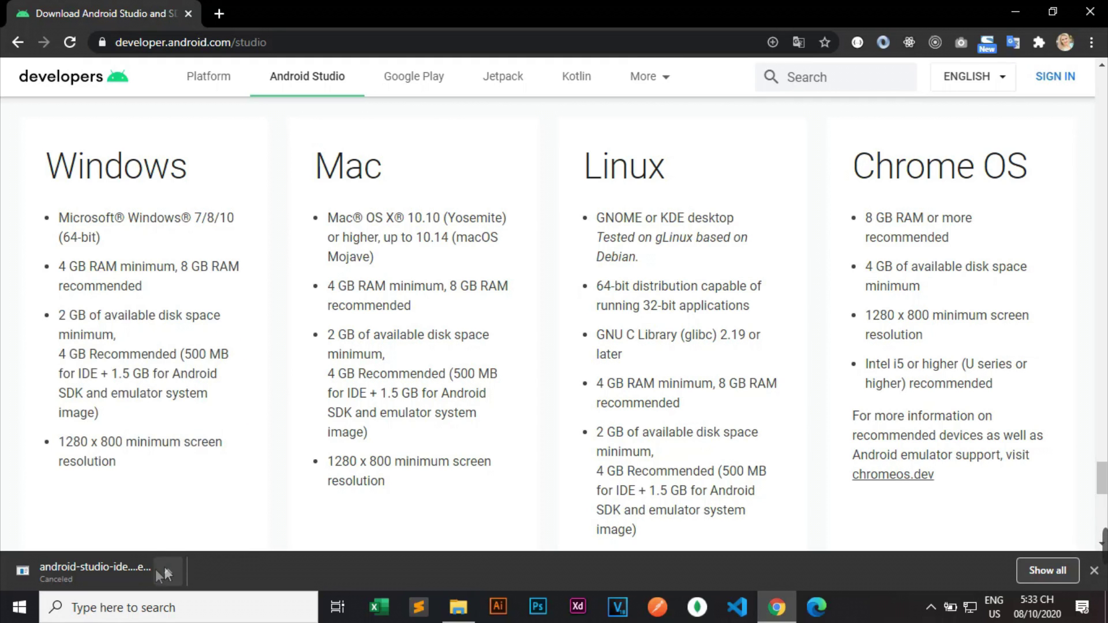
Launch the android-studio-ide-193.6821437-windows installer from the Downloads folder and minimize the folder and browser windows.
left_click(458, 606)
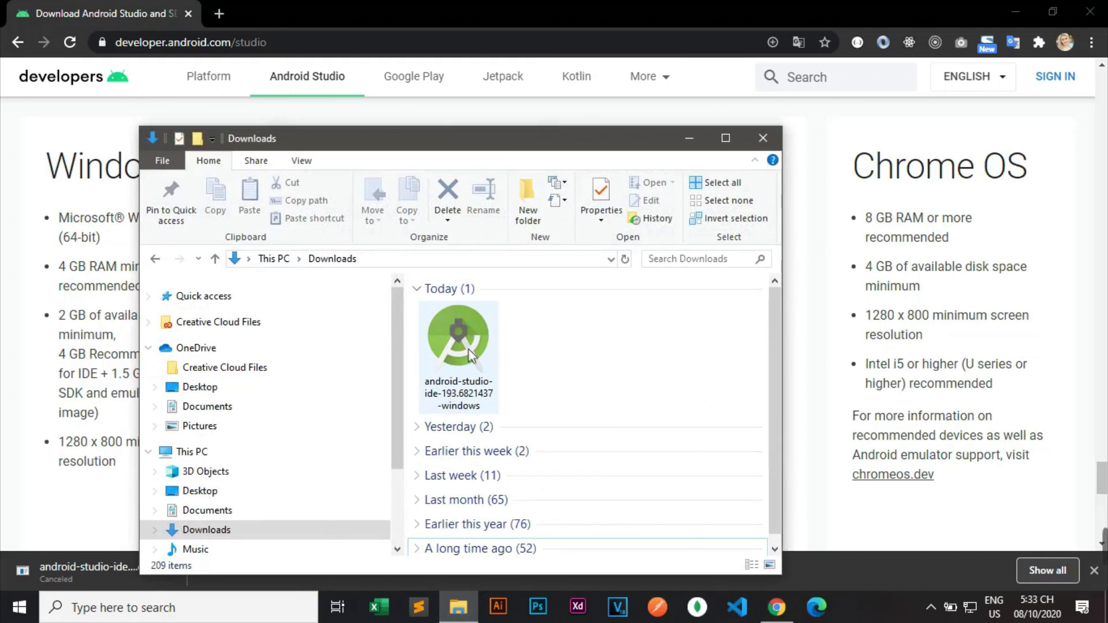
double_click(447, 358)
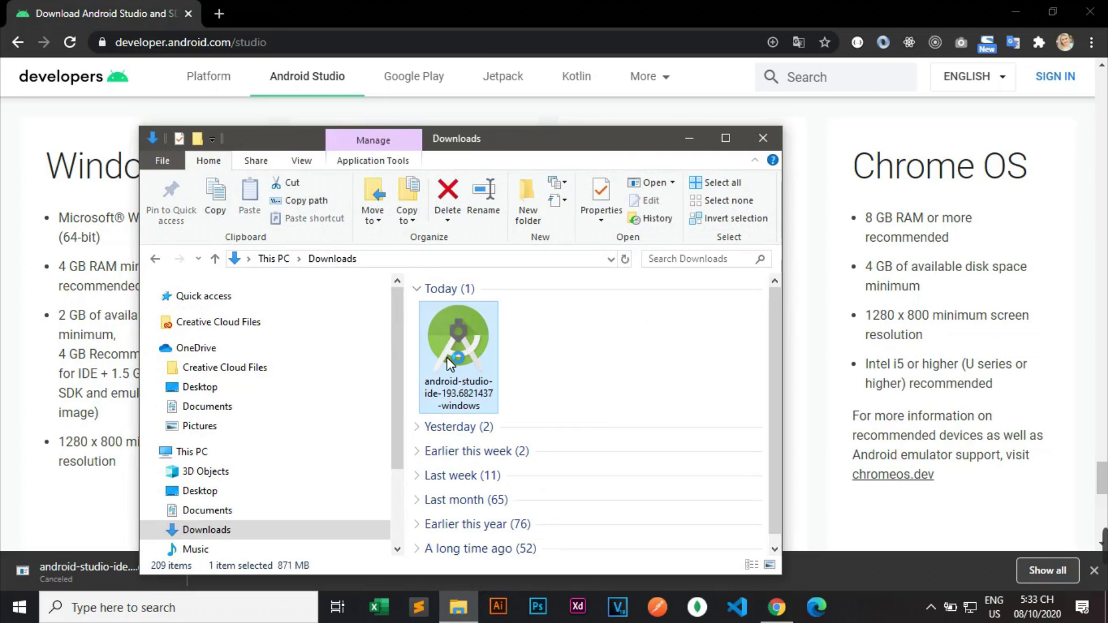
left_click(688, 139)
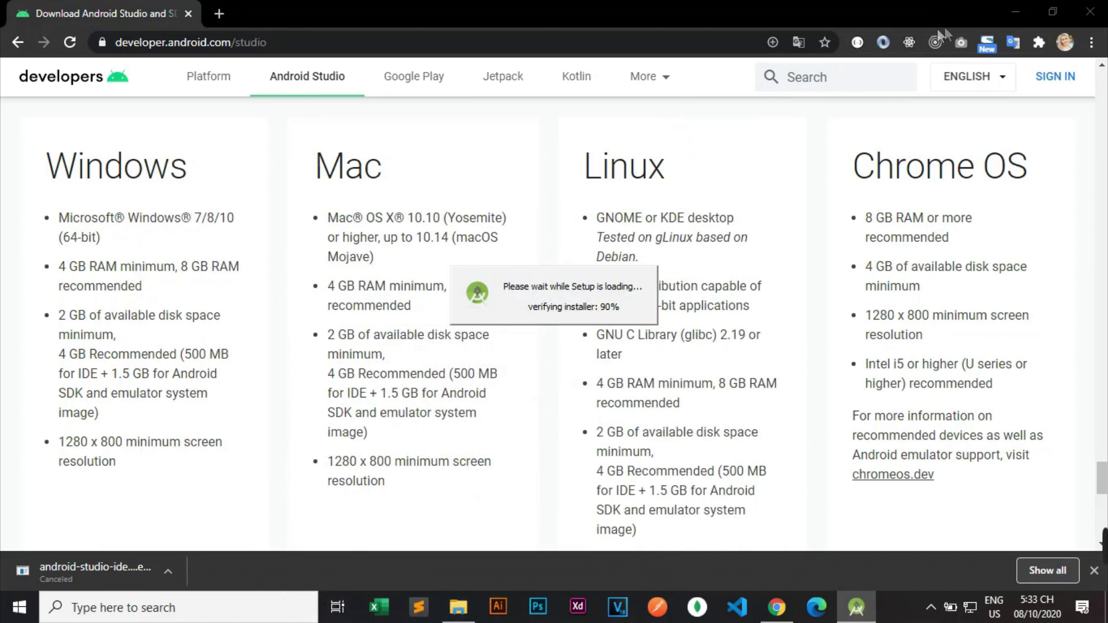
left_click(1013, 12)
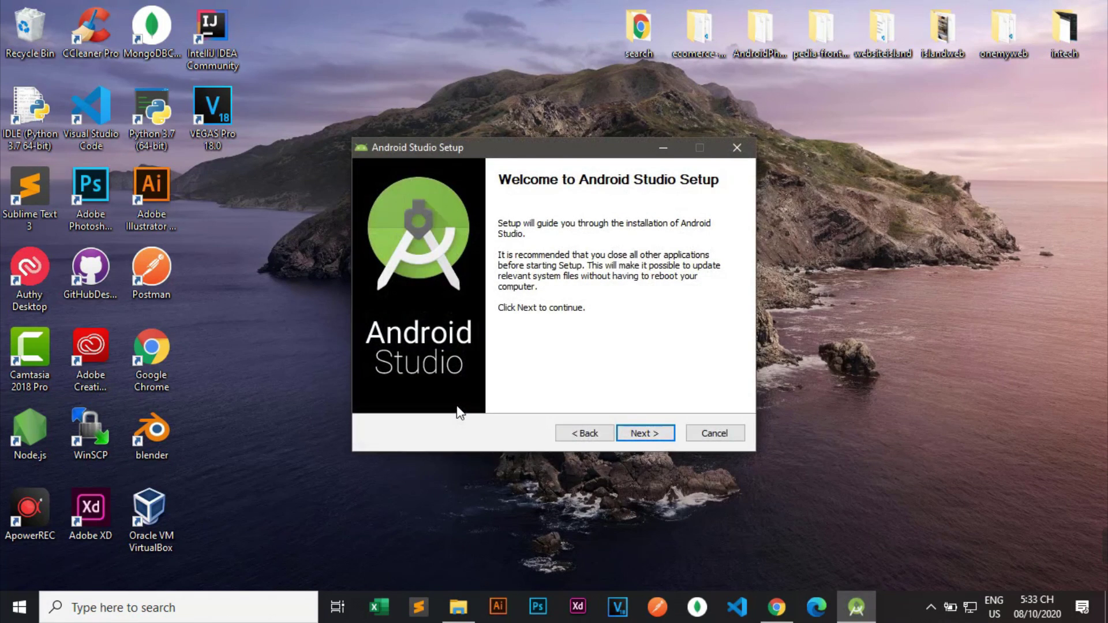
Choose Android Studio and Android Virtual Device as the components to install.
left_click(632, 434)
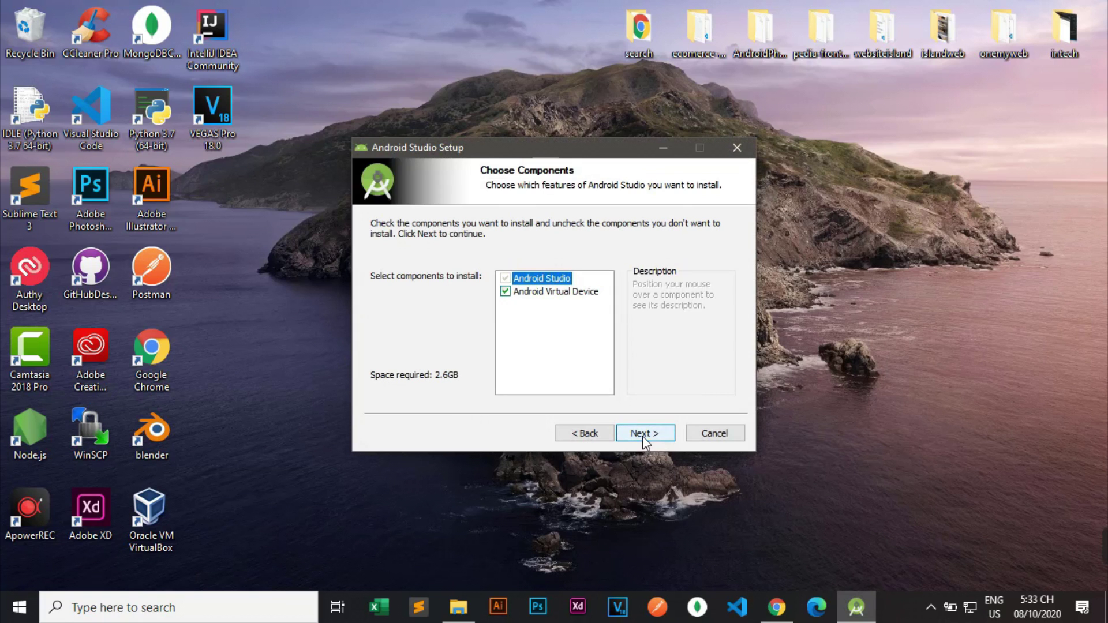
left_click(506, 292)
left_click(505, 292)
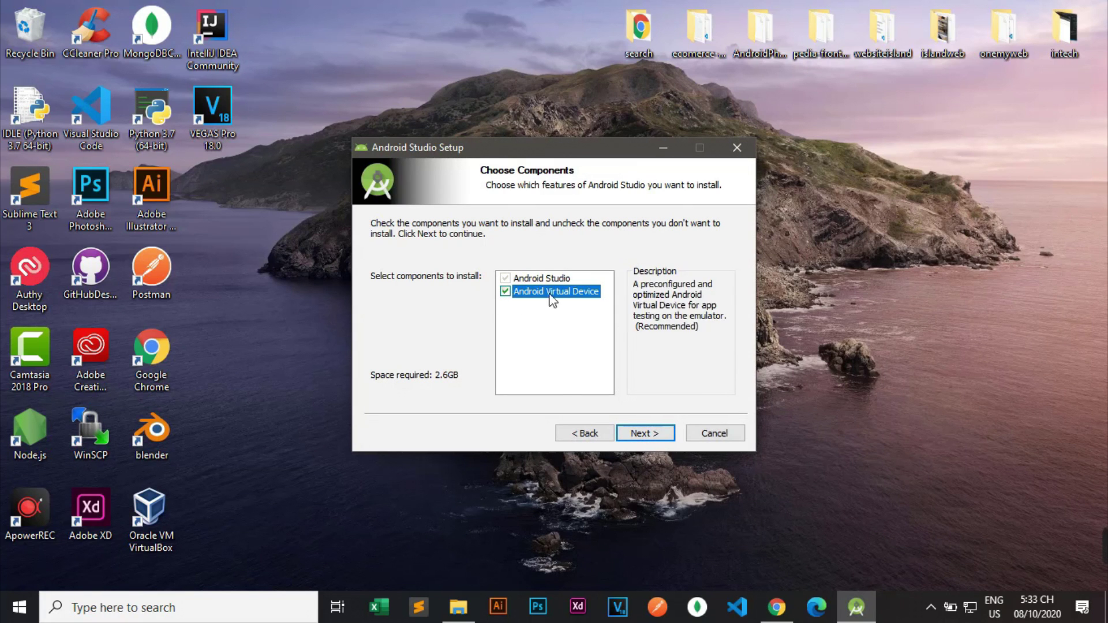
left_click(638, 436)
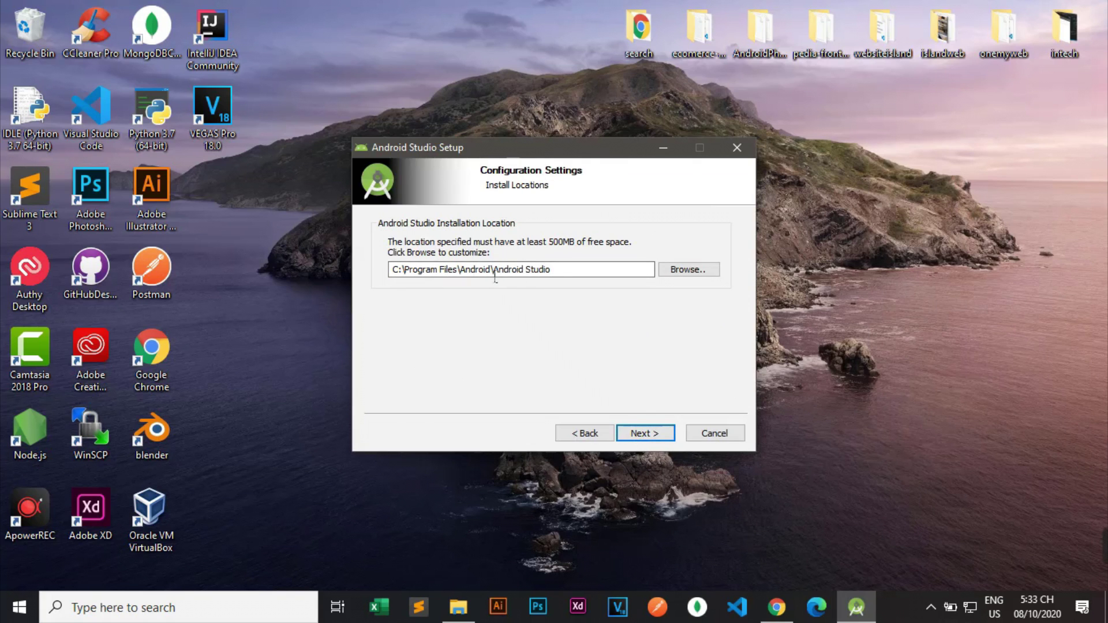
Install into C:\Program Files\Android\Android Studio with the Start Menu folder Android Studio, and finish setup with Android Studio set to start.
left_click(639, 433)
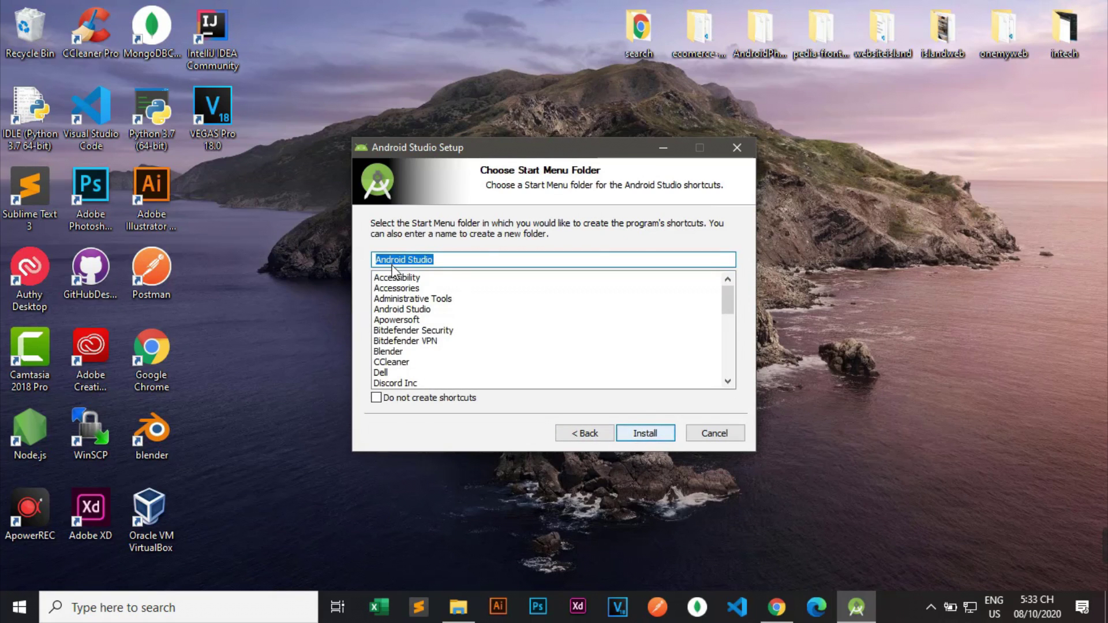
left_click(642, 433)
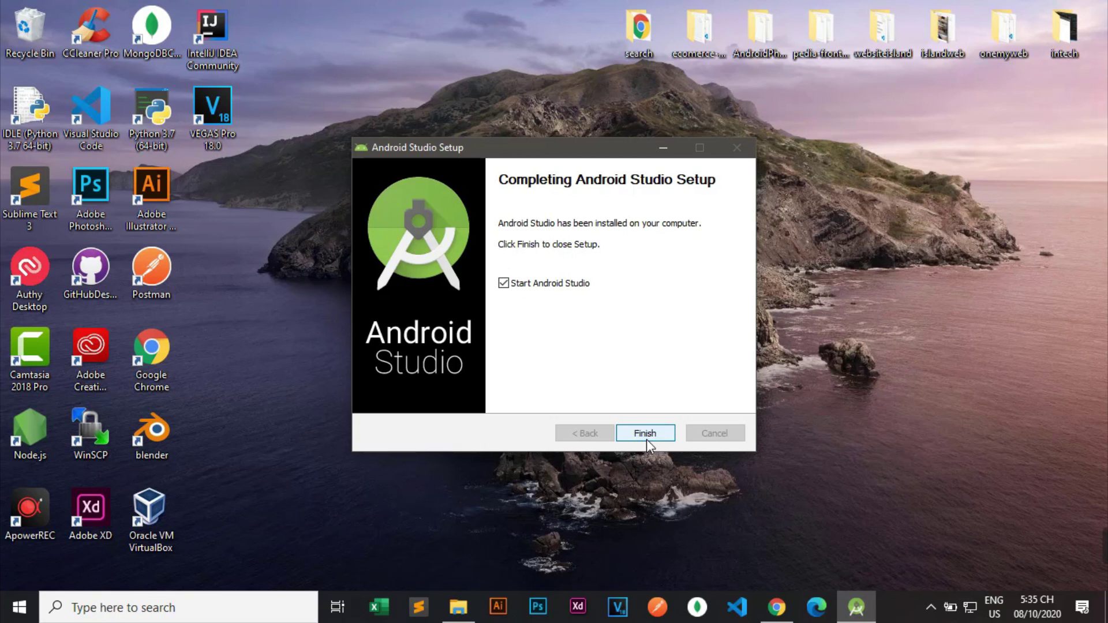
left_click(646, 435)
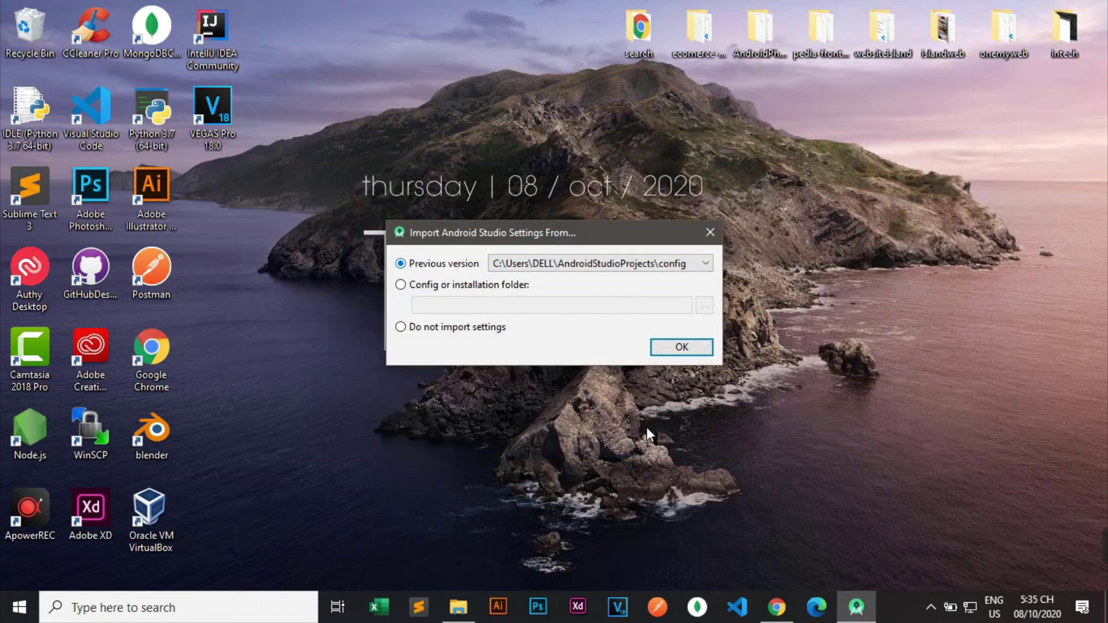
Try to import the previous version's settings from C:\Users\DELL\AndroidStudioProjects\config and dismiss the resulting message.
left_click(660, 263)
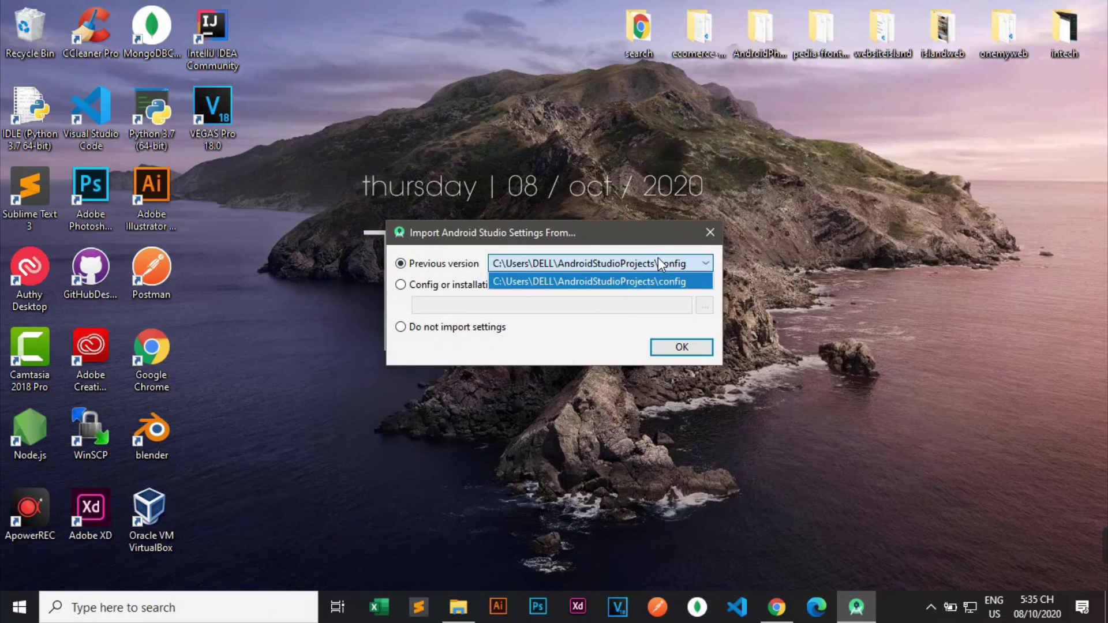
left_click(520, 284)
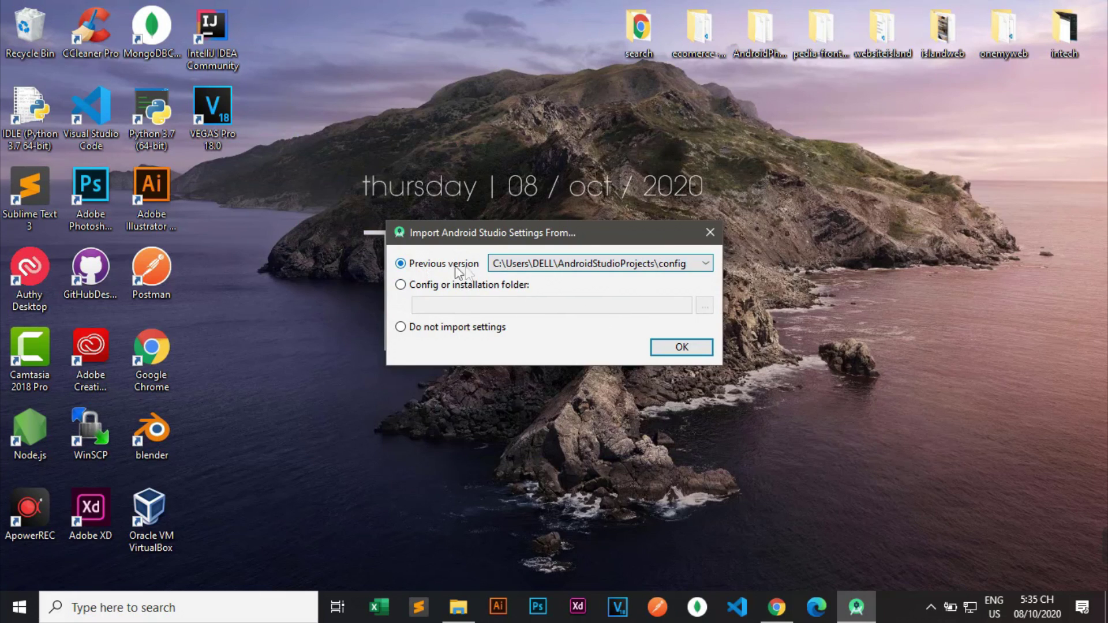
left_click(400, 284)
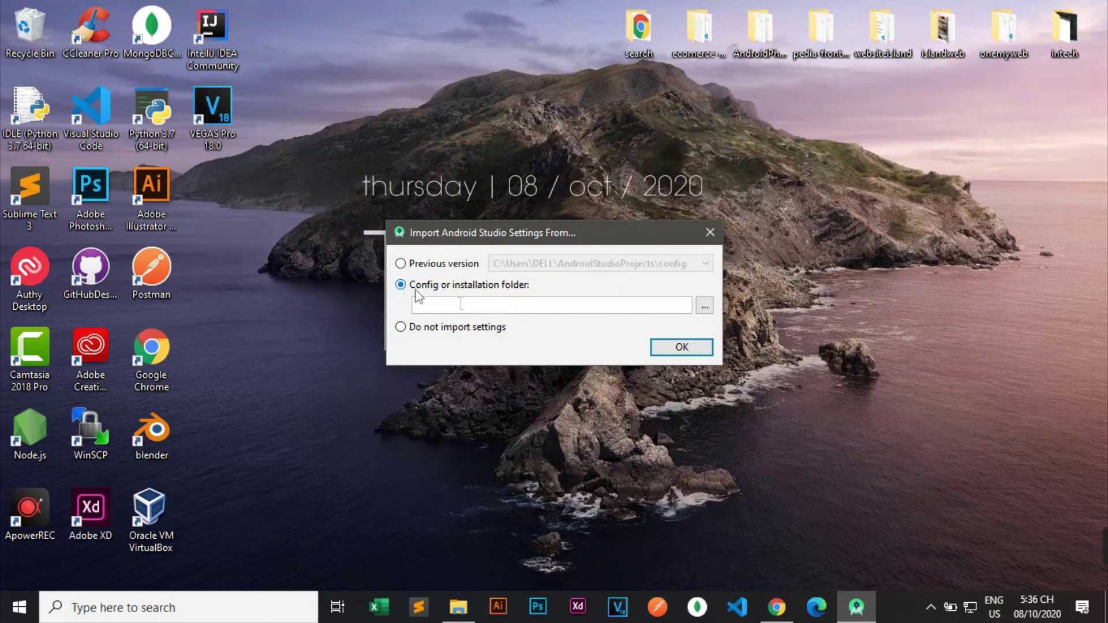
left_click(408, 329)
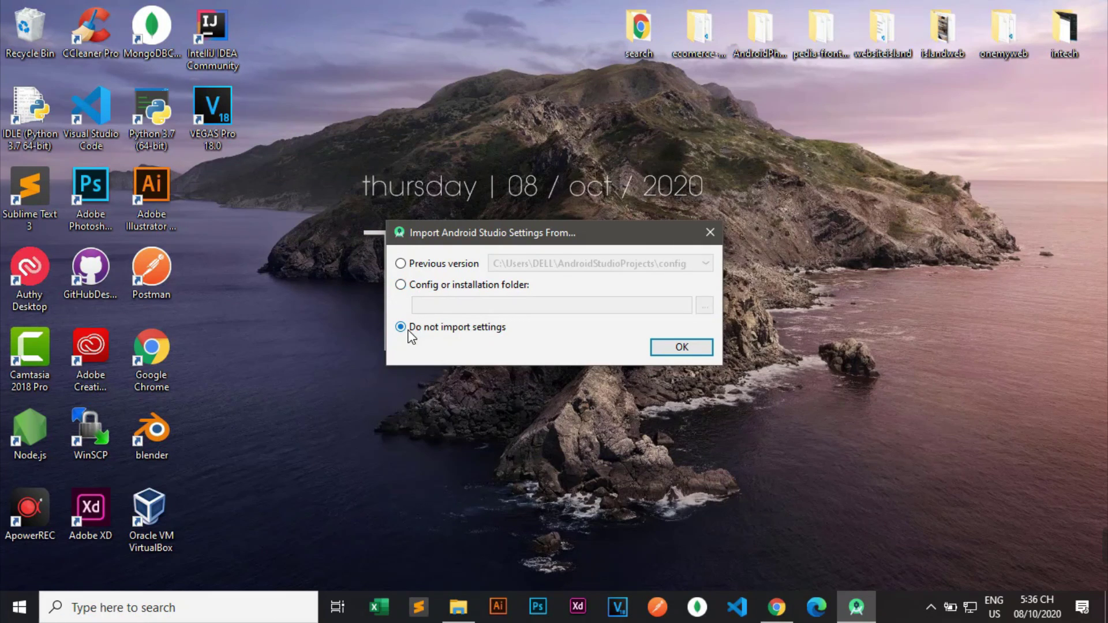
left_click(404, 265)
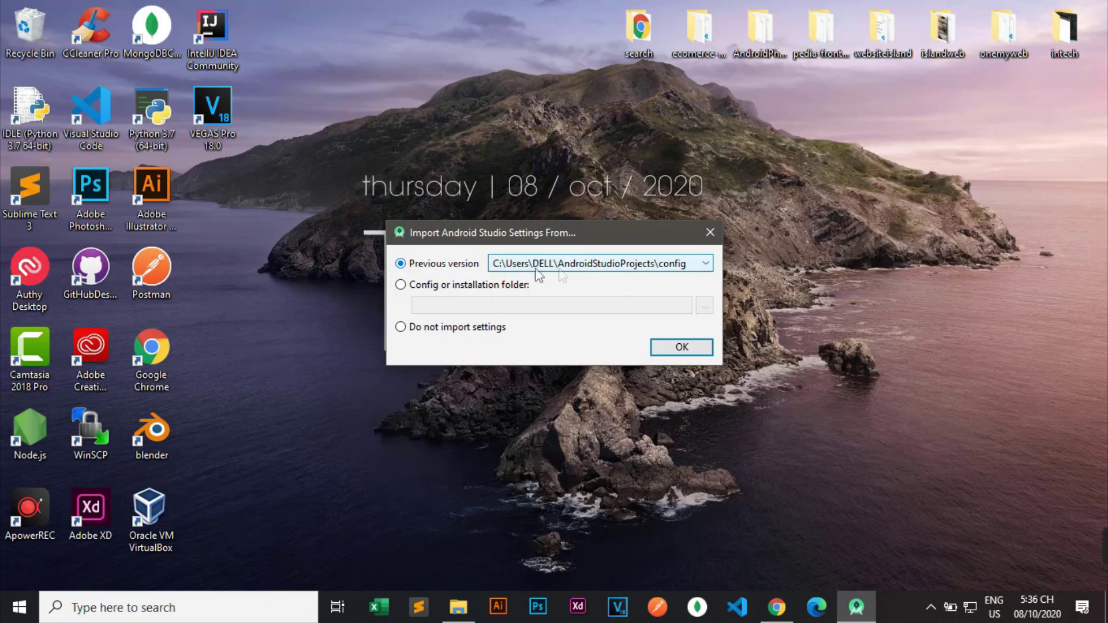
left_click(681, 349)
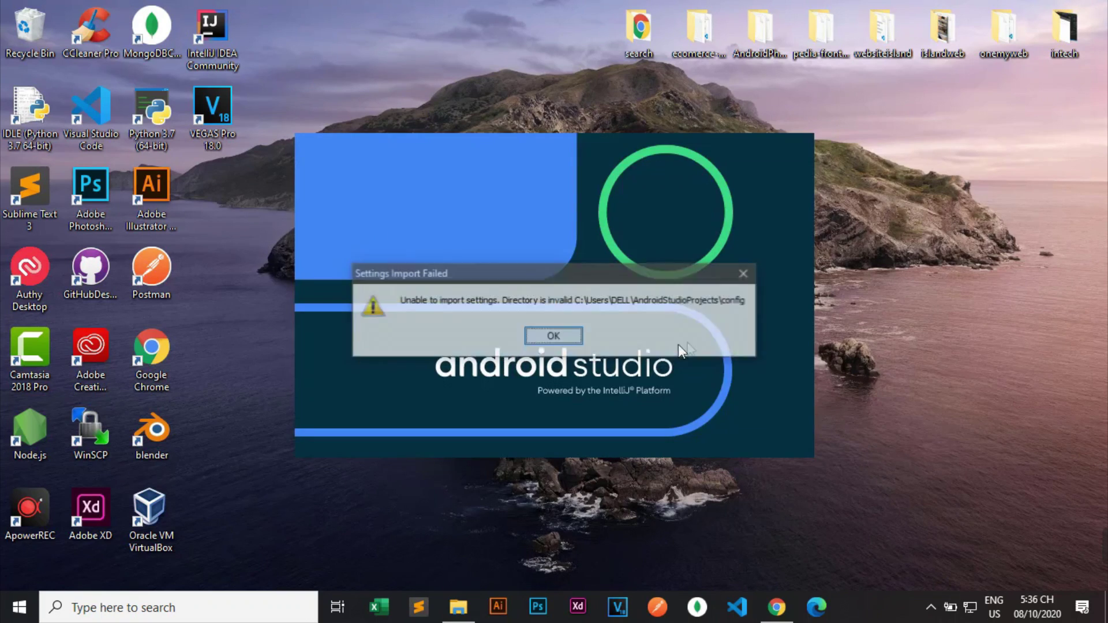
left_click(553, 339)
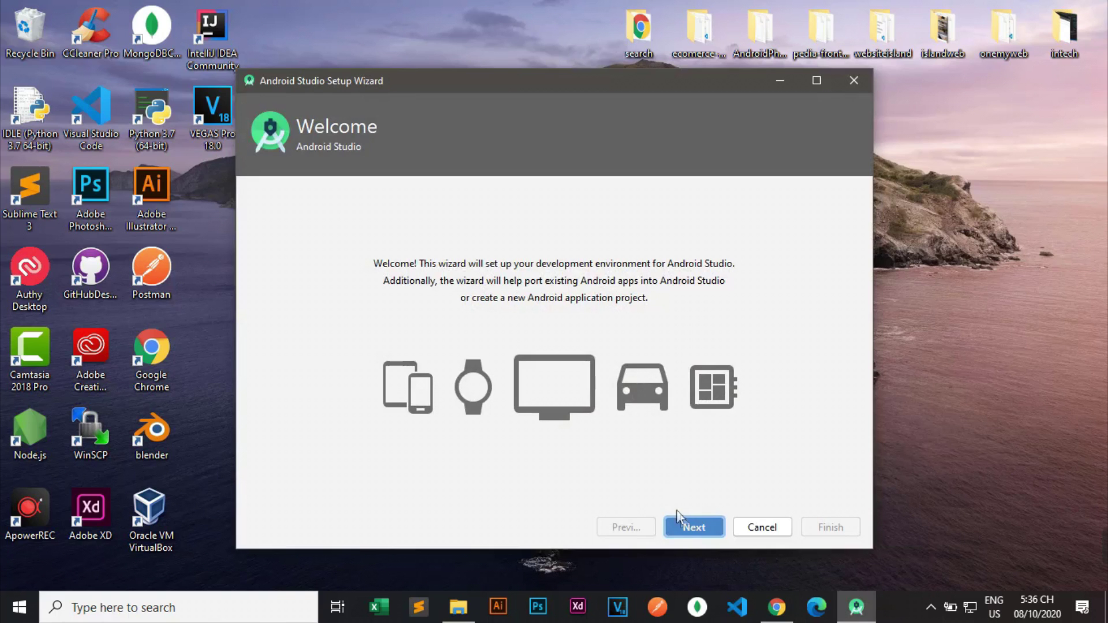
Choose the Standard install type and the Darcula UI theme in the setup wizard.
left_click(688, 527)
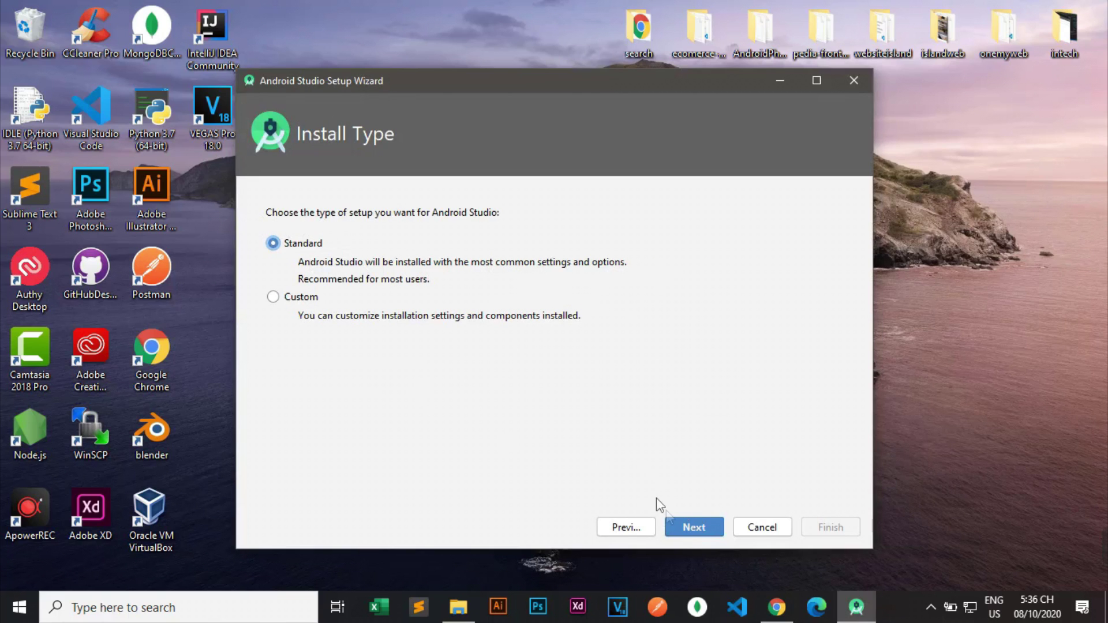
left_click(694, 528)
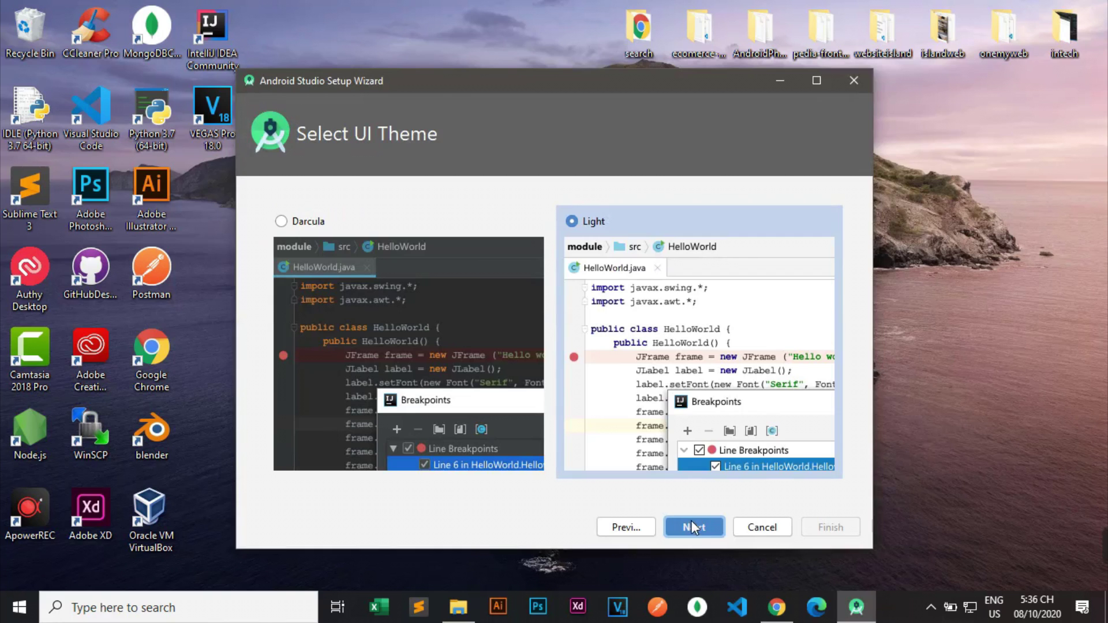
left_click(282, 224)
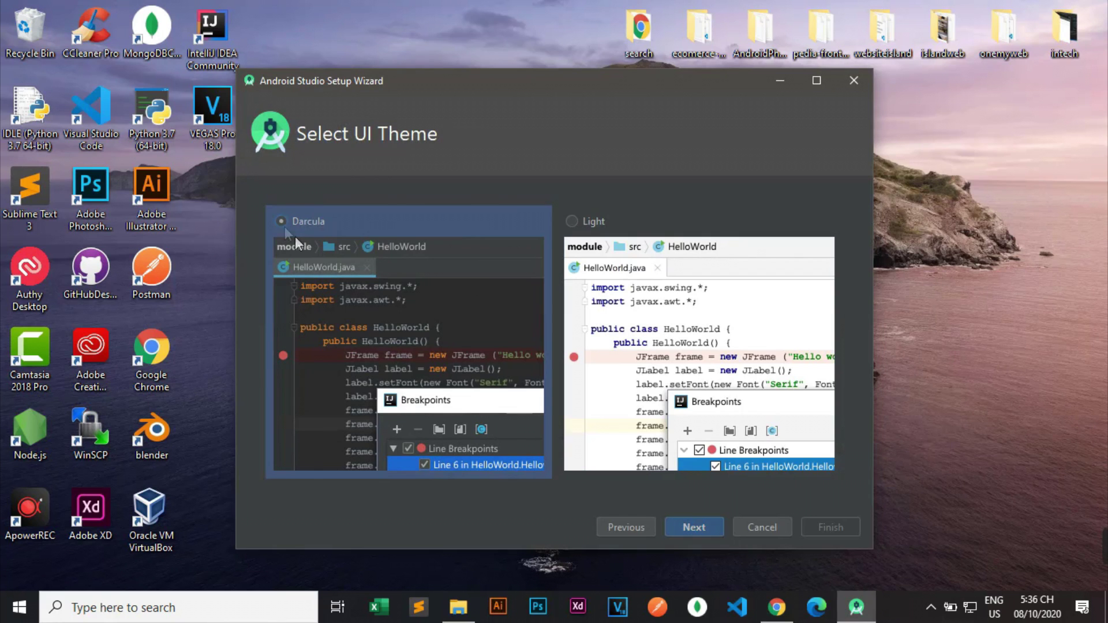
left_click(695, 530)
Review the listed SDK component settings, start the component download and check the installation log.
scroll(555, 344, "down", 1)
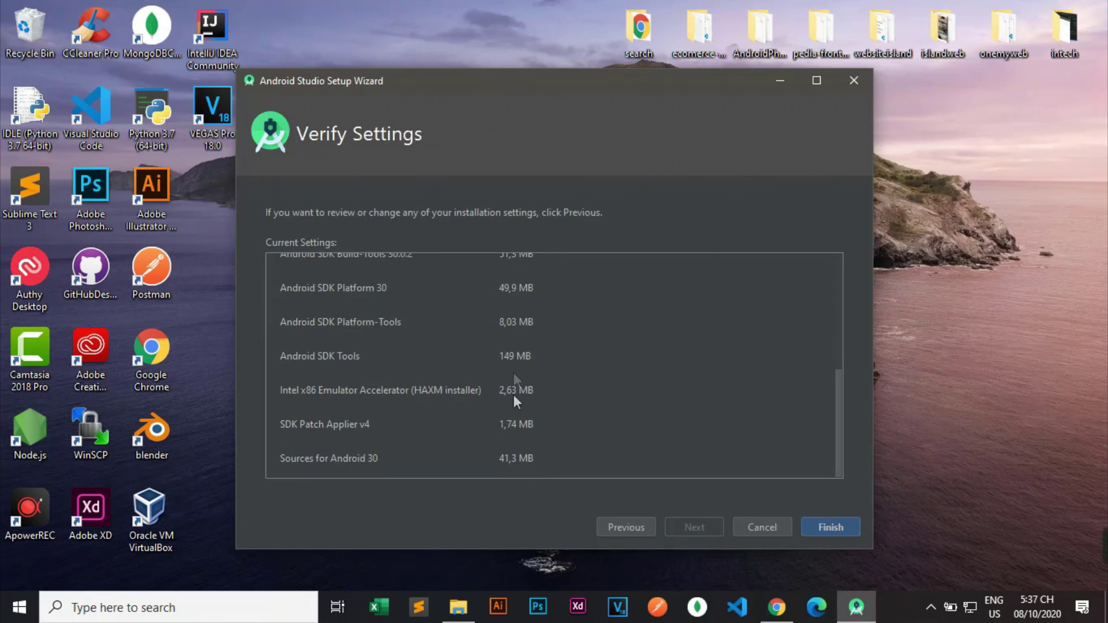
scroll(531, 404, "up", 5)
scroll(514, 346, "down", 5)
left_click(831, 528)
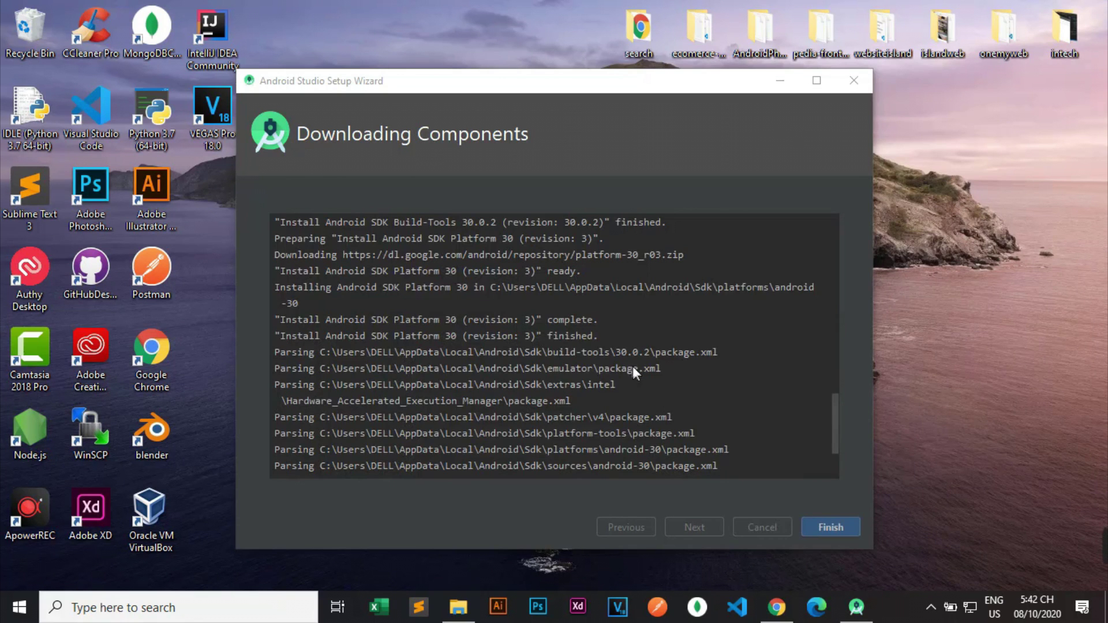
scroll(677, 360, "down", 2)
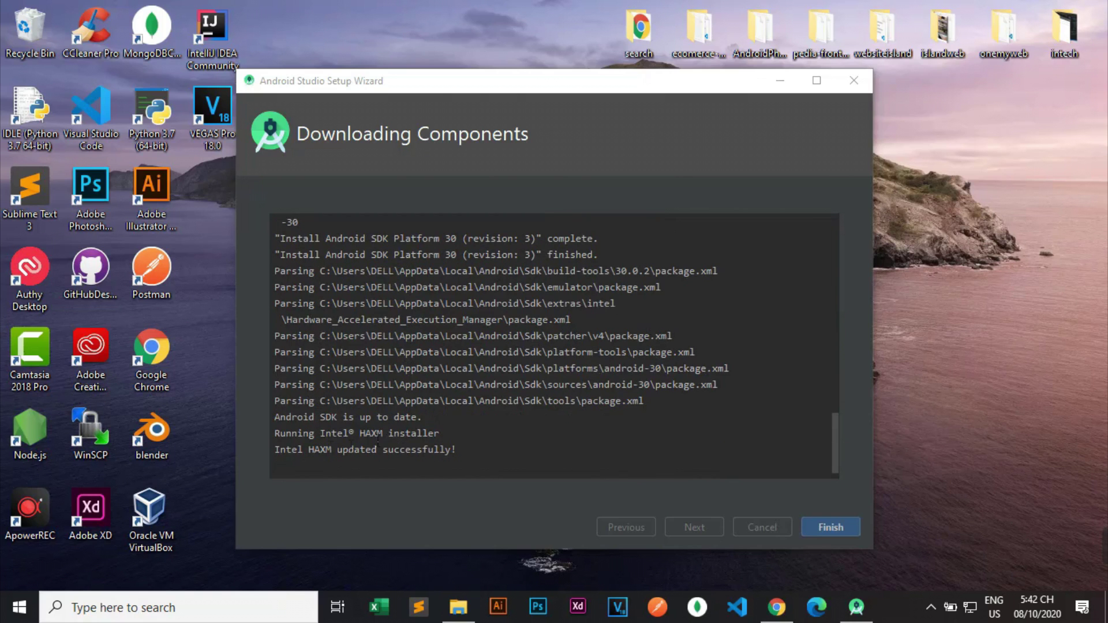
Check the Intel HAXM entries in the installation log and finish the setup wizard.
left_click_drag(303, 434, 436, 433)
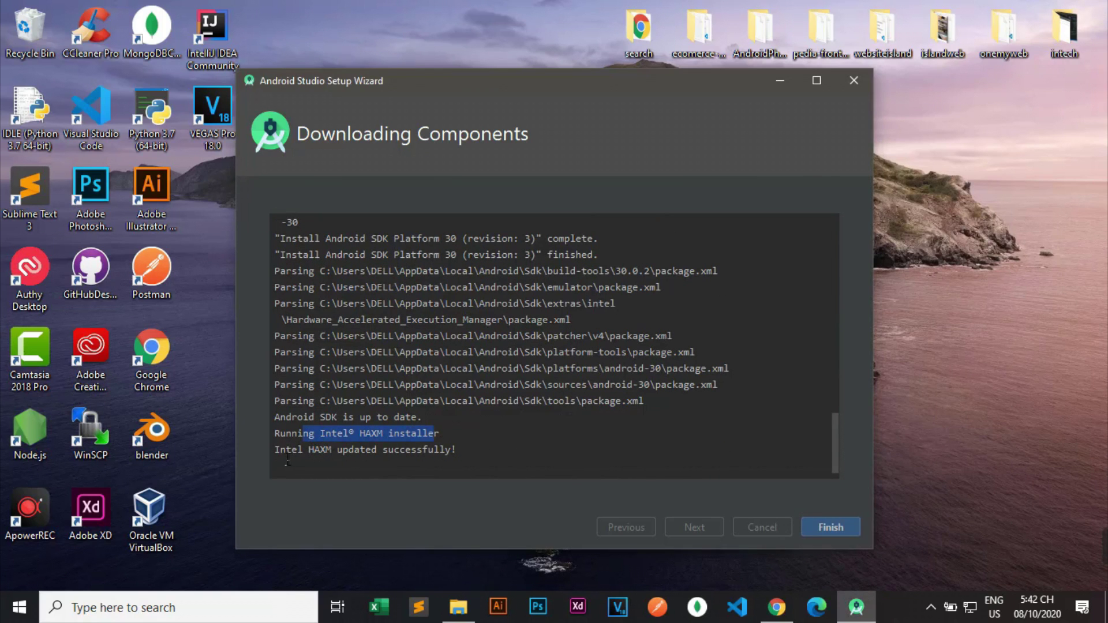
left_click_drag(280, 450, 457, 451)
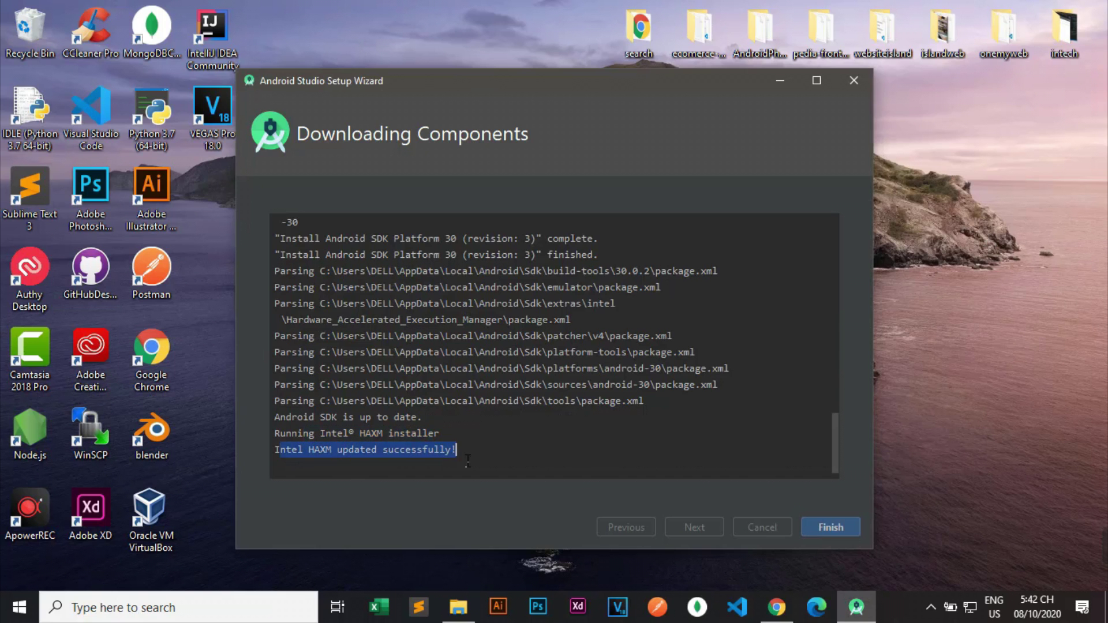
left_click(818, 528)
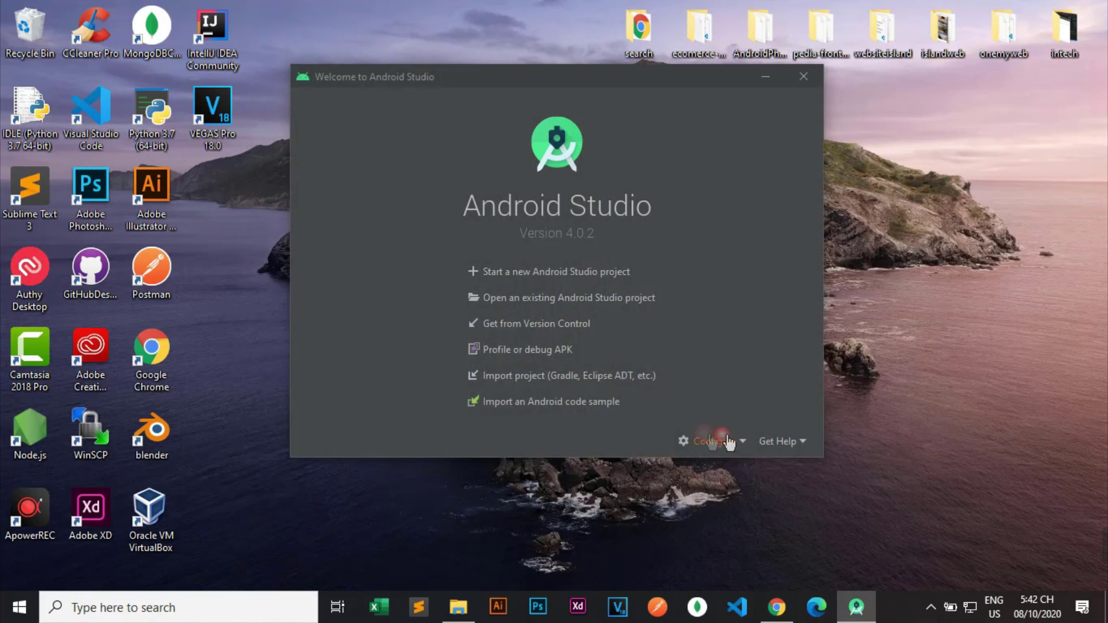
Open the SDK Manager, mark the Android 9.0 (Pie) platform for installation and show package details.
left_click(731, 444)
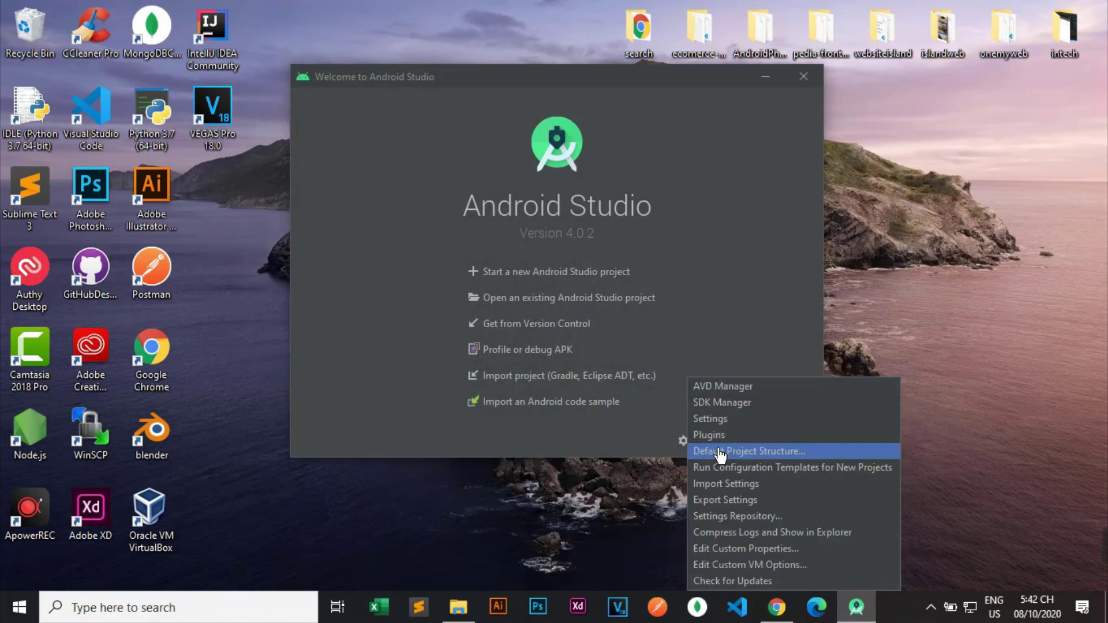
left_click(728, 401)
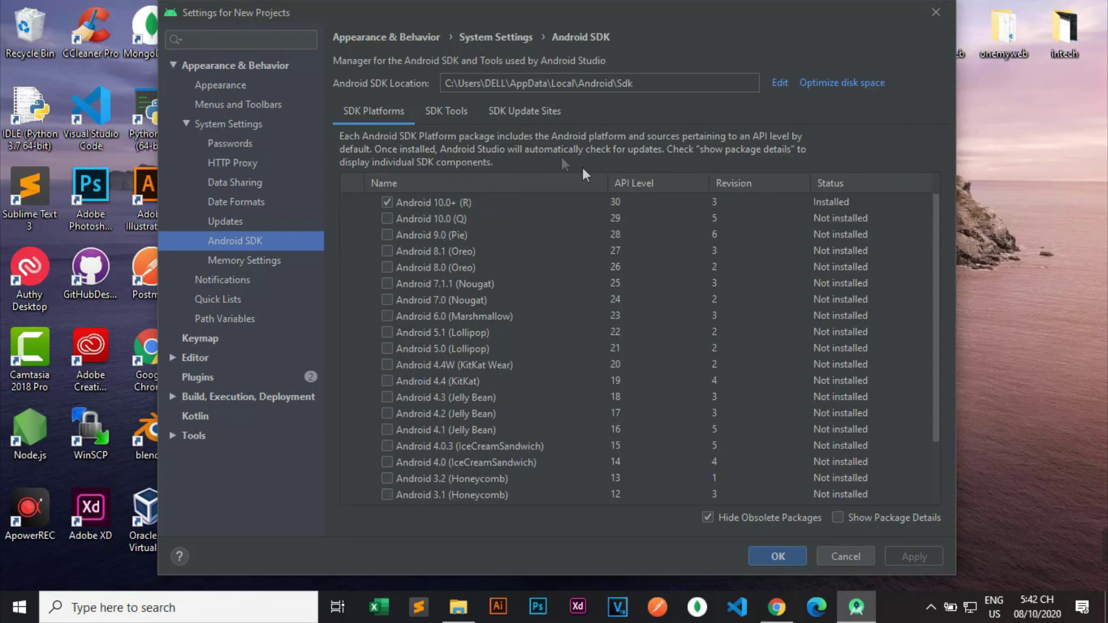
left_click(444, 115)
left_click(372, 113)
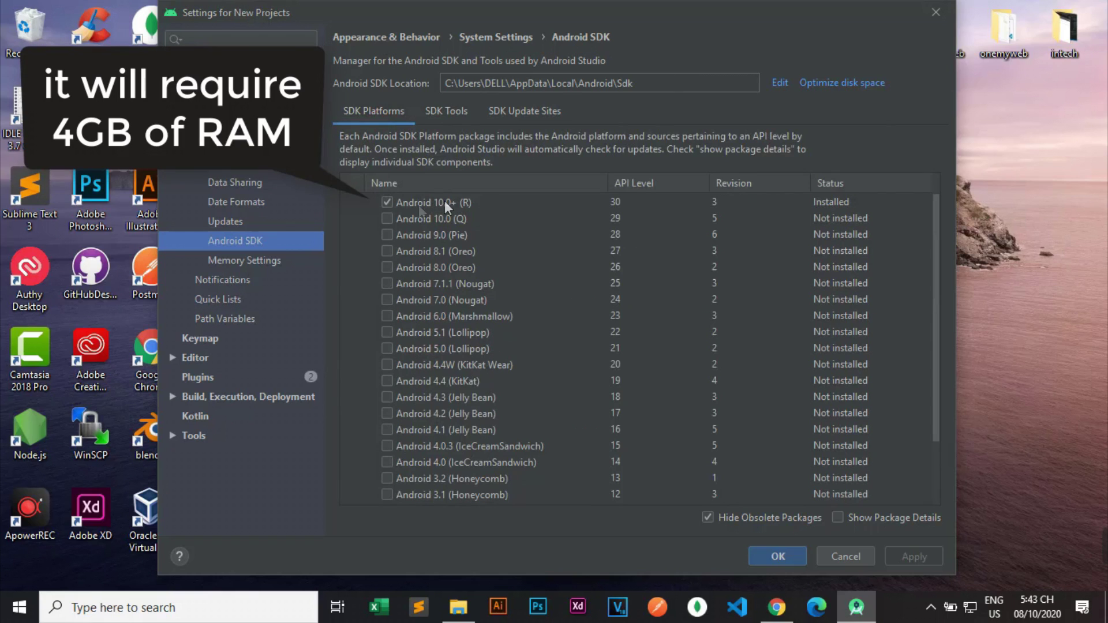
left_click(387, 234)
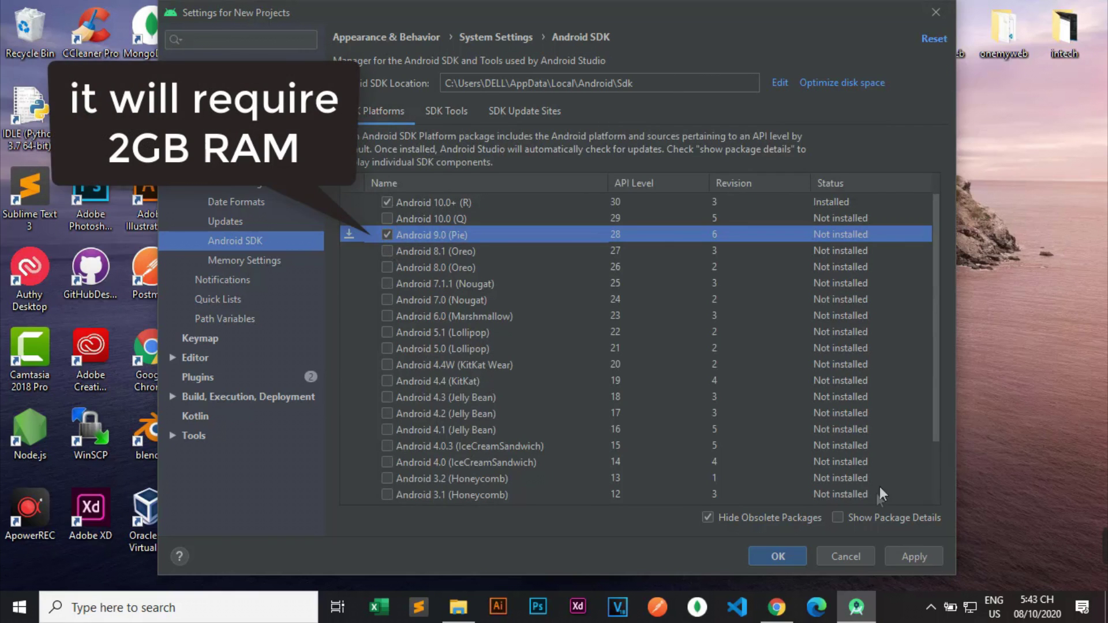
left_click(838, 517)
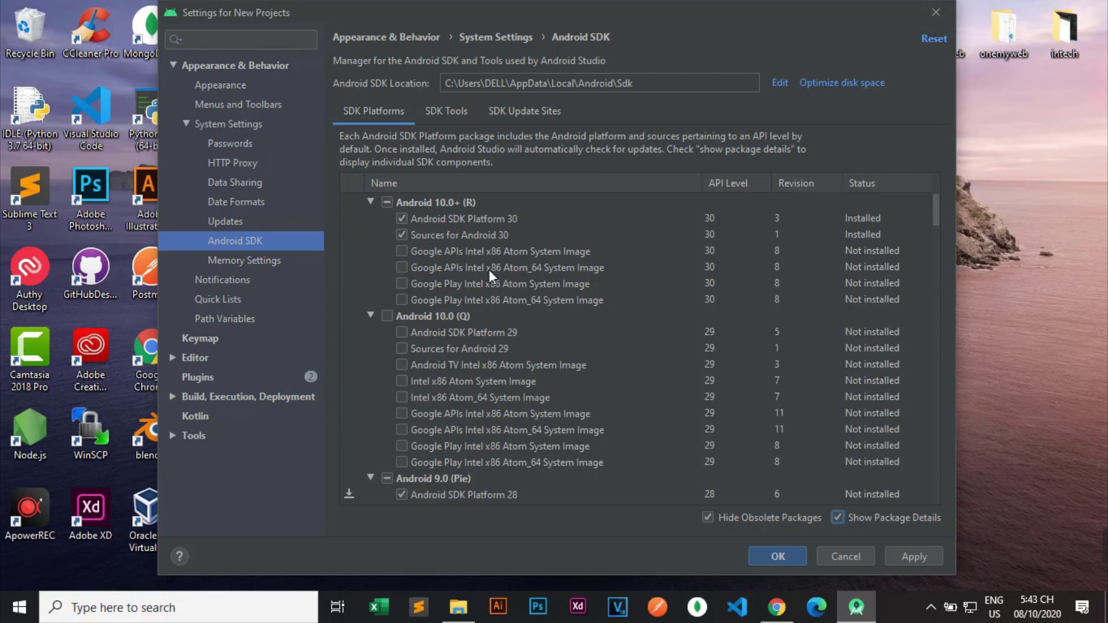
Review the listed platform packages and deselect Android SDK Platform 30 and Sources for Android 30 so they are removed.
scroll(490, 269, "down", 5)
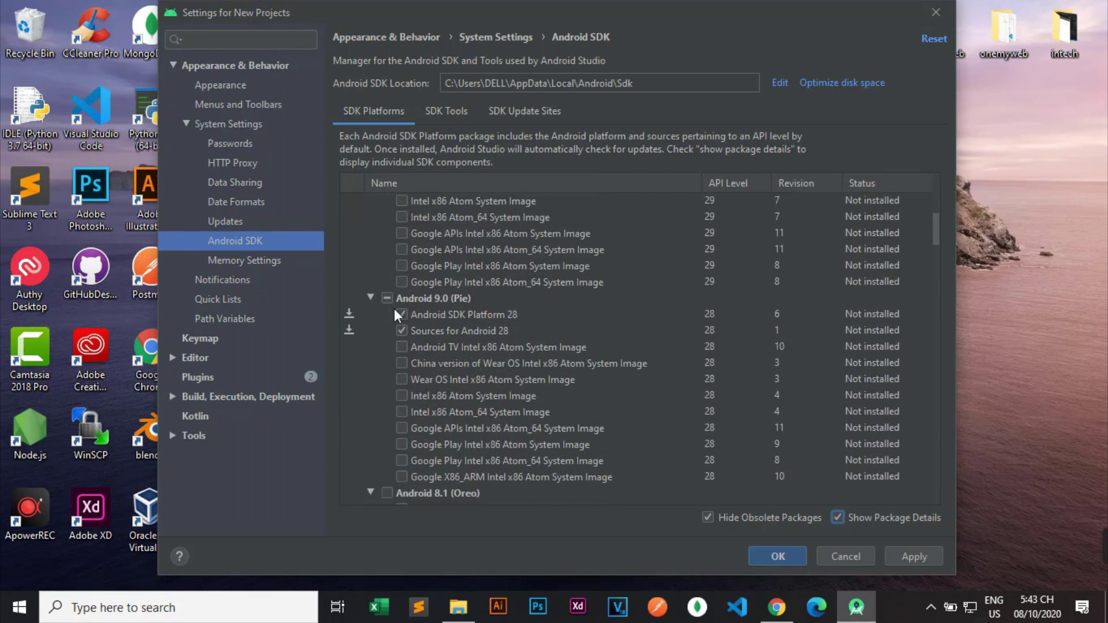
scroll(480, 317, "up", 5)
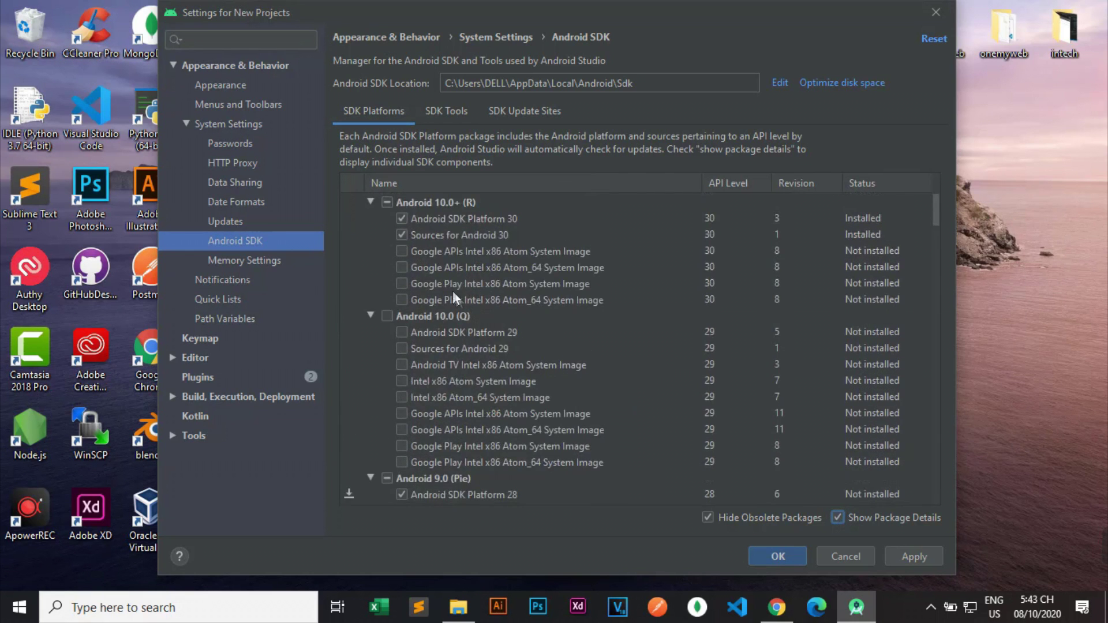
left_click(401, 218)
left_click(401, 234)
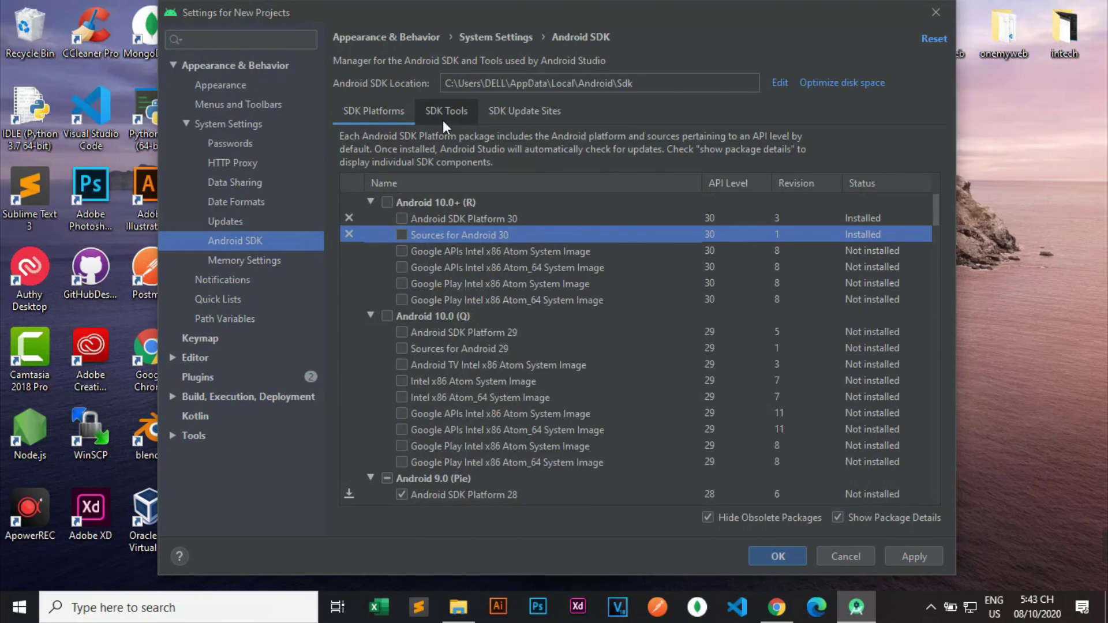
scroll(442, 331, "down", 3)
scroll(442, 332, "down", 1)
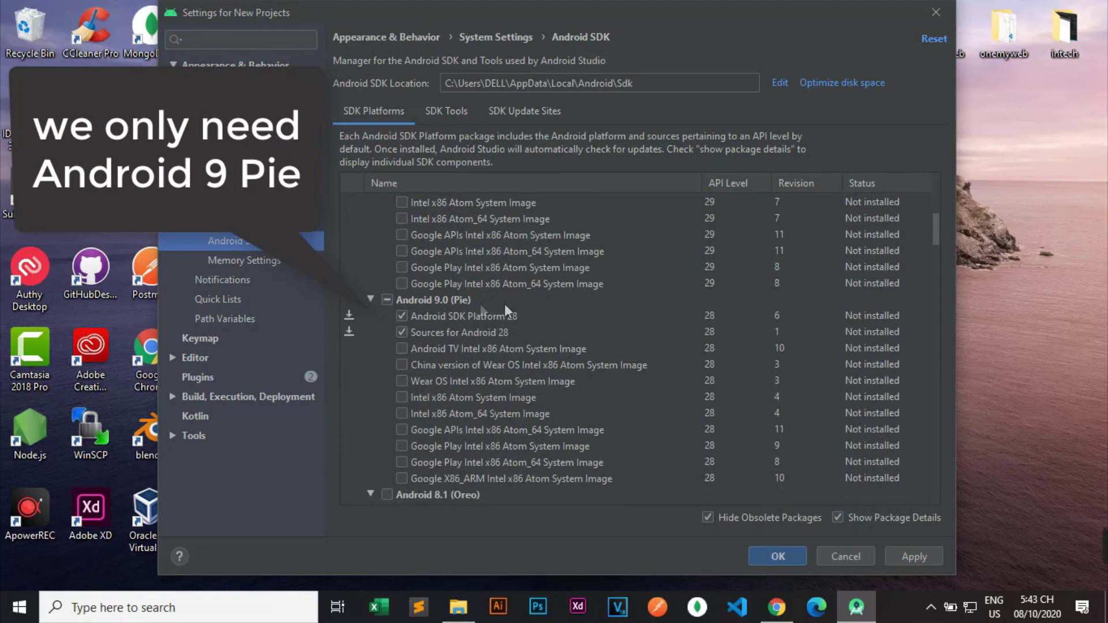
left_click(443, 110)
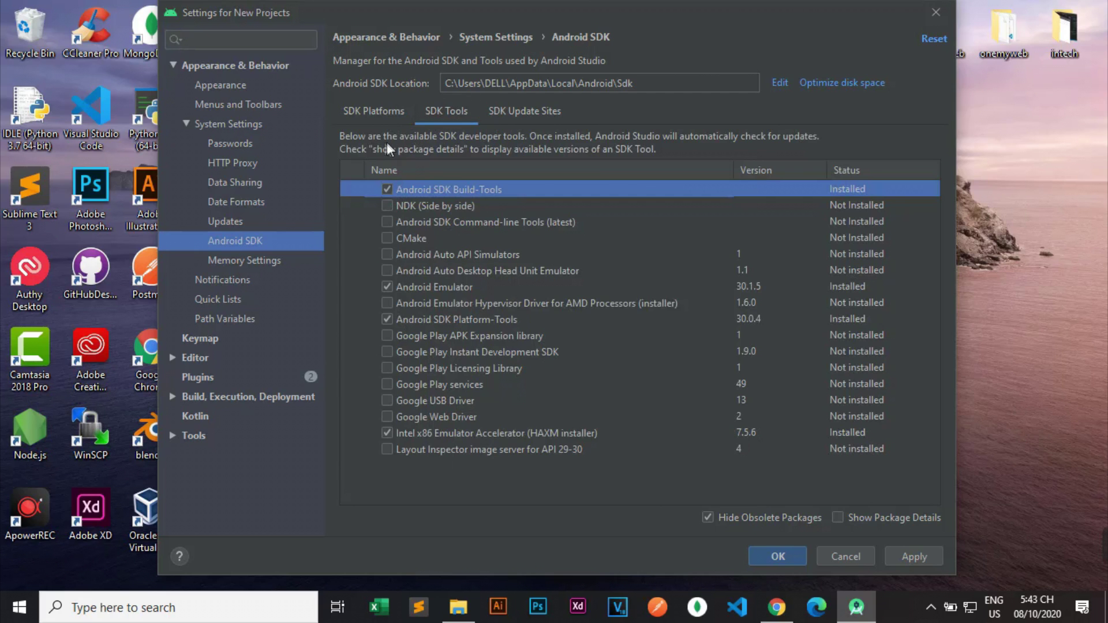
left_click(373, 115)
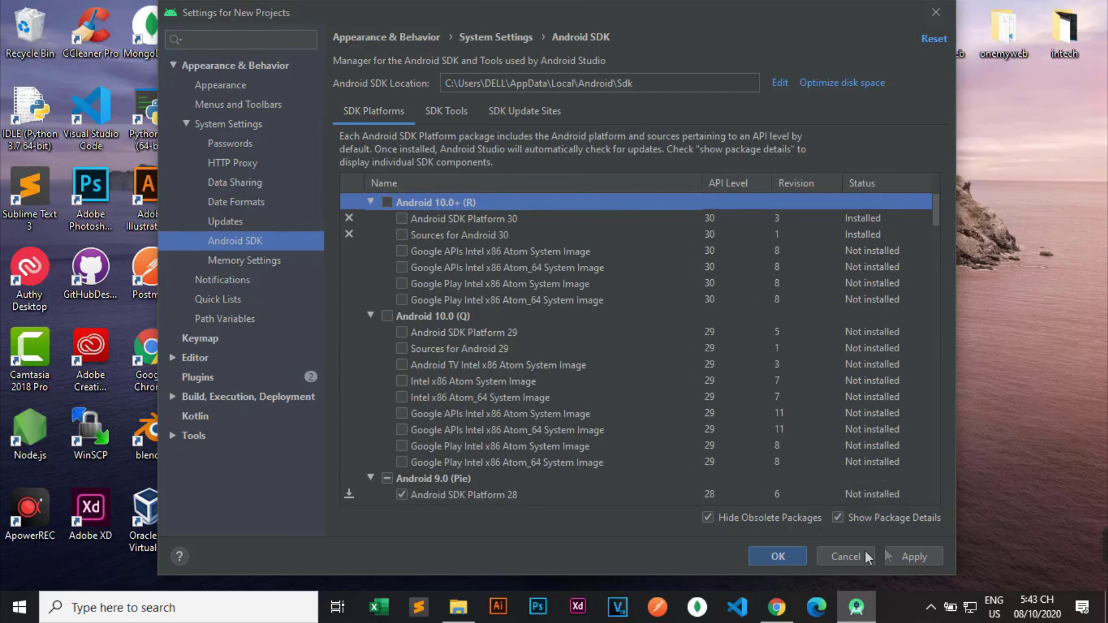
left_click(907, 560)
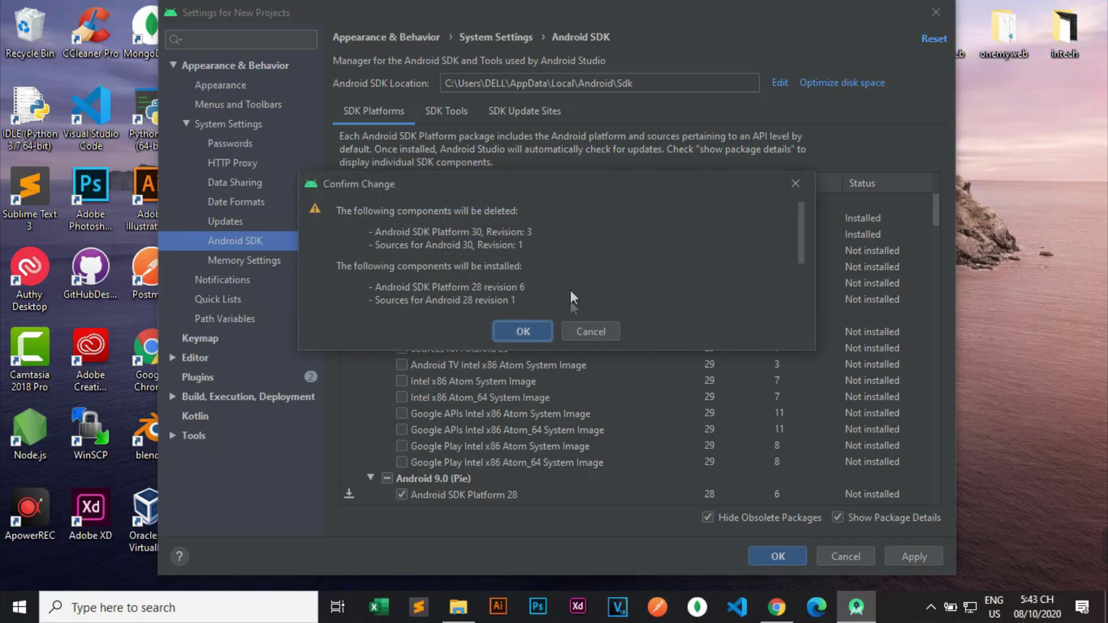
left_click(589, 325)
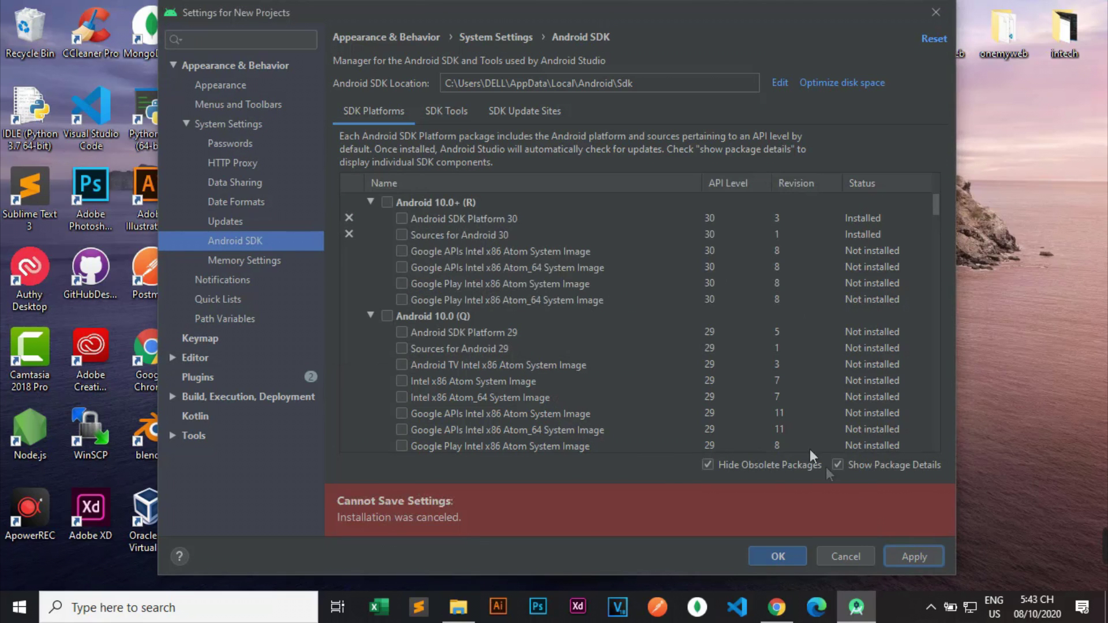
Show the SDK tools' package details, deselect Build-Tools 30.0.2 and select versions 29.0.3 and 28.0.3.
left_click(447, 112)
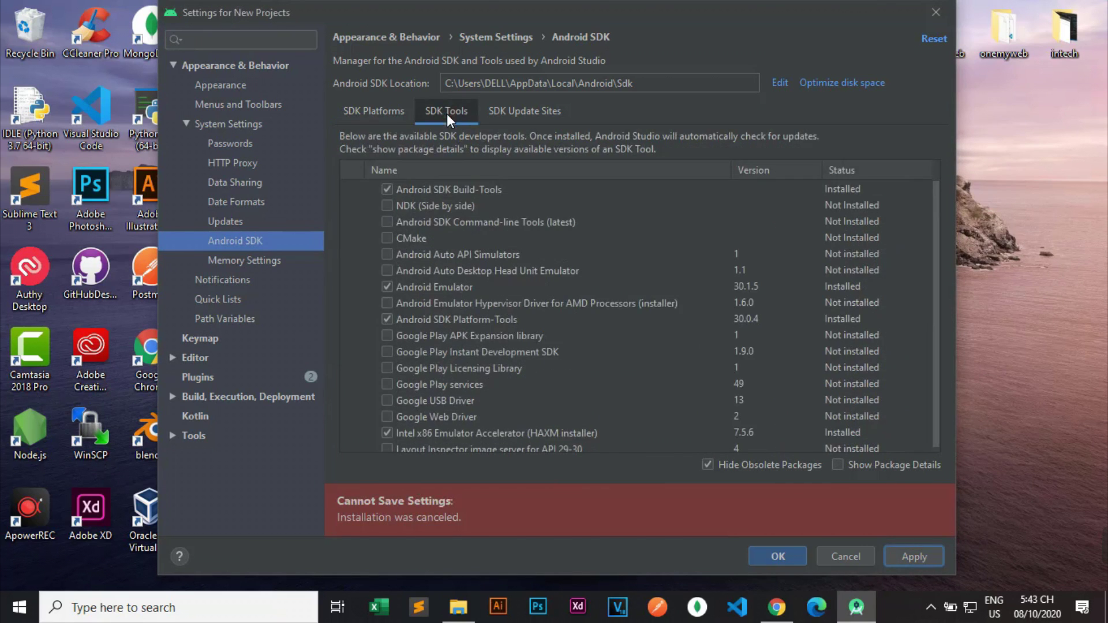
left_click(837, 465)
left_click(401, 206)
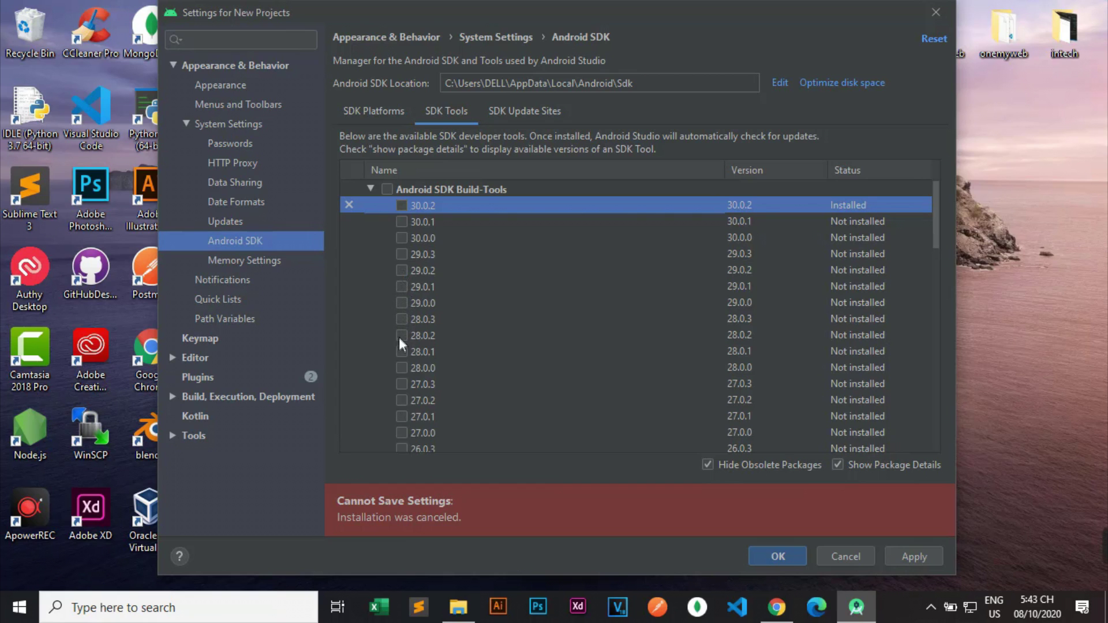
left_click(401, 271)
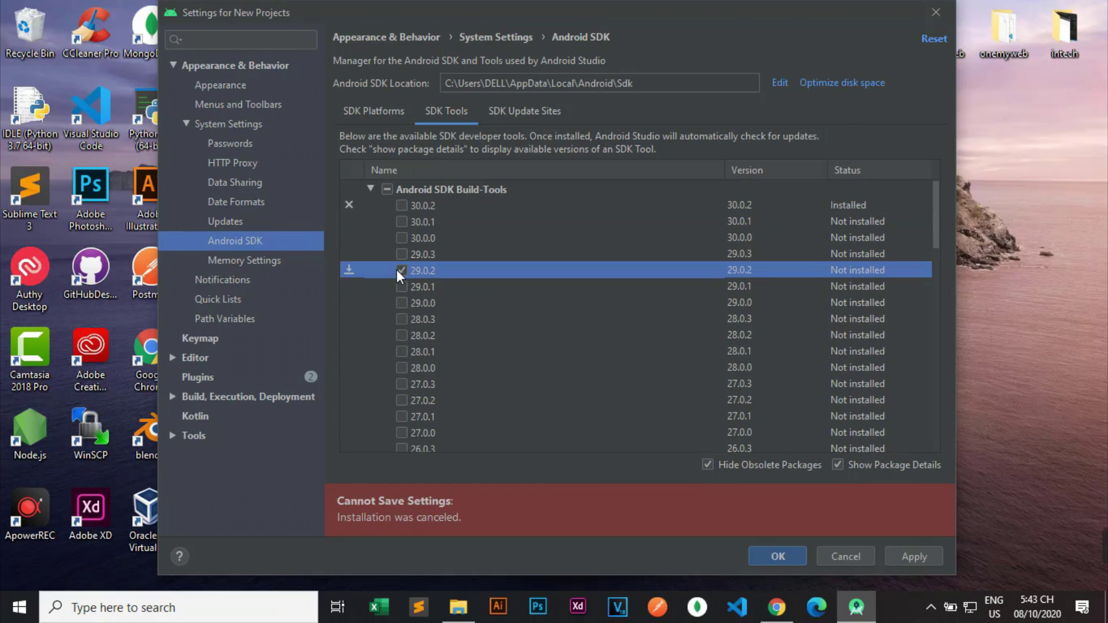
left_click(400, 254)
left_click(401, 270)
left_click(402, 319)
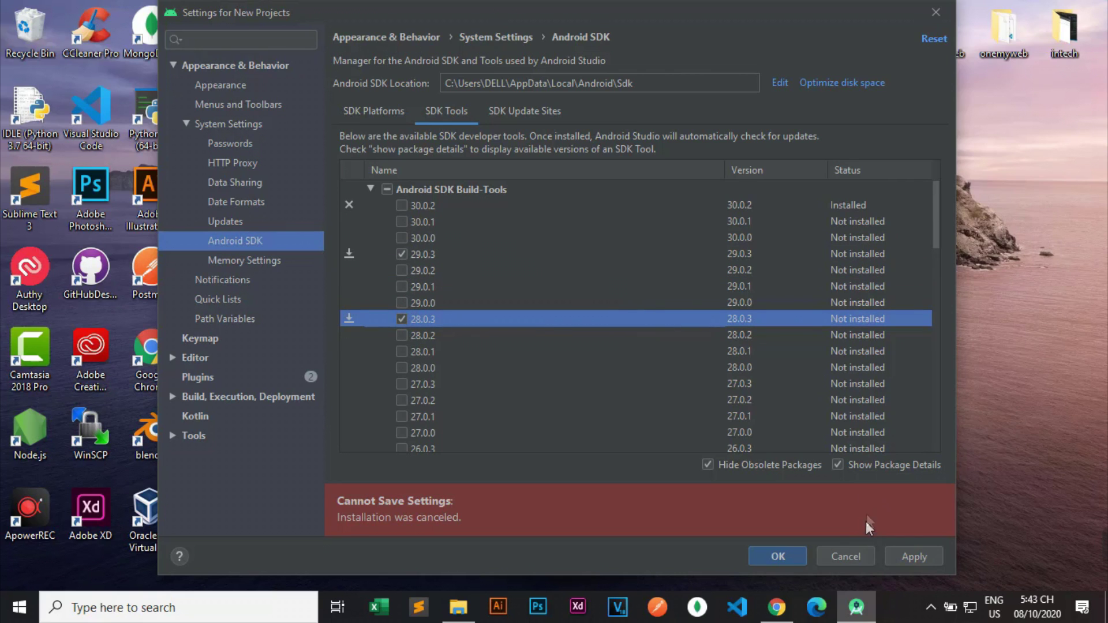
Apply the SDK changes, accept the android-sdk-license, let the components install and close the settings.
left_click(913, 558)
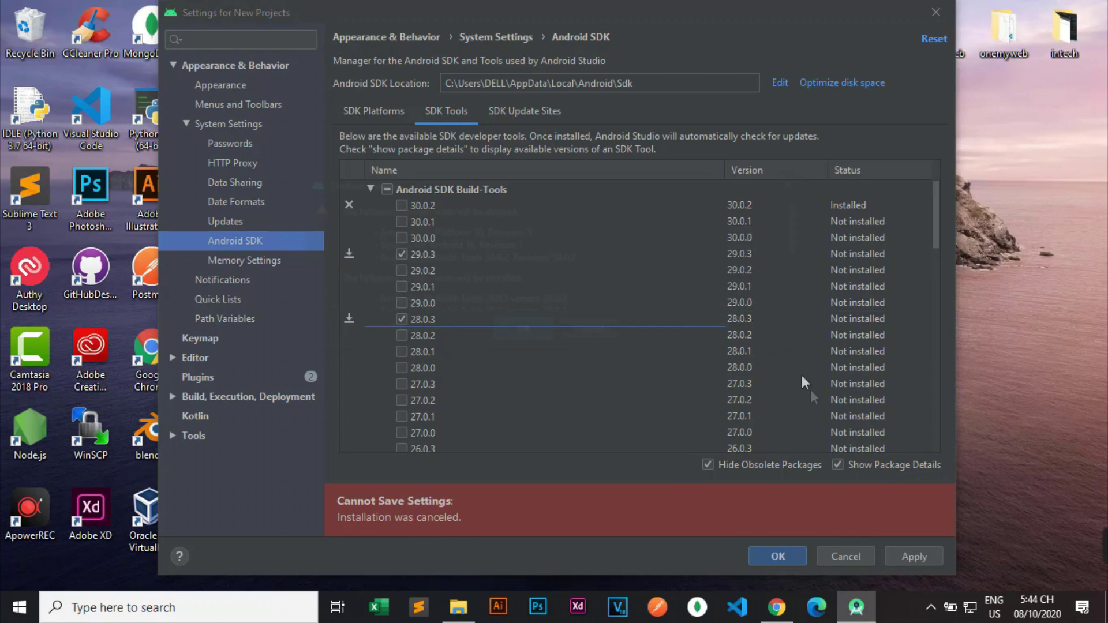
left_click(522, 332)
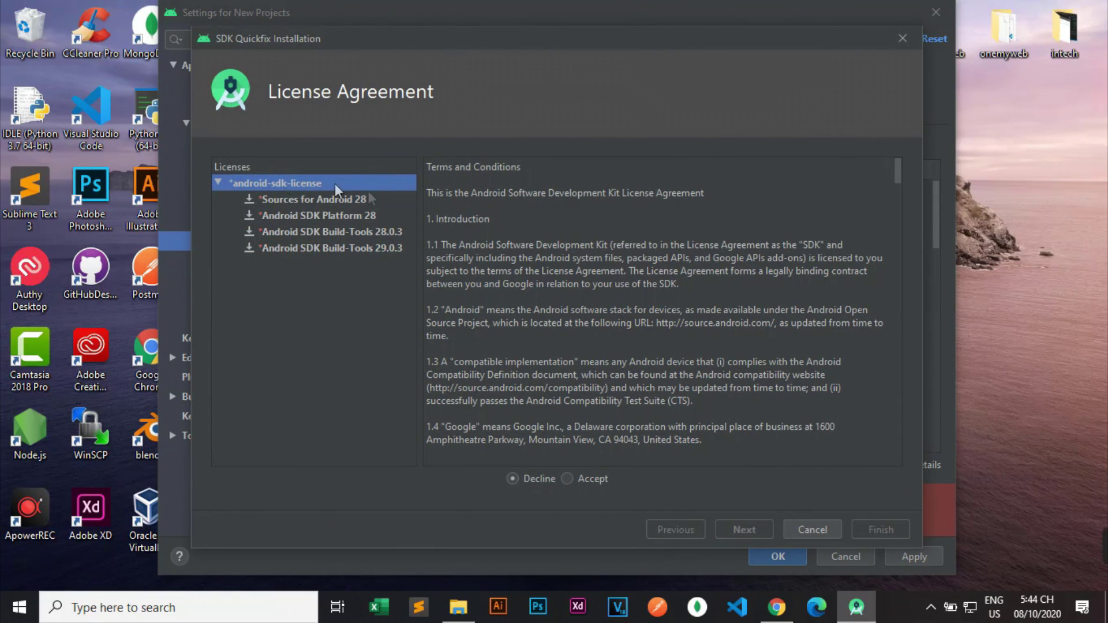
left_click(567, 479)
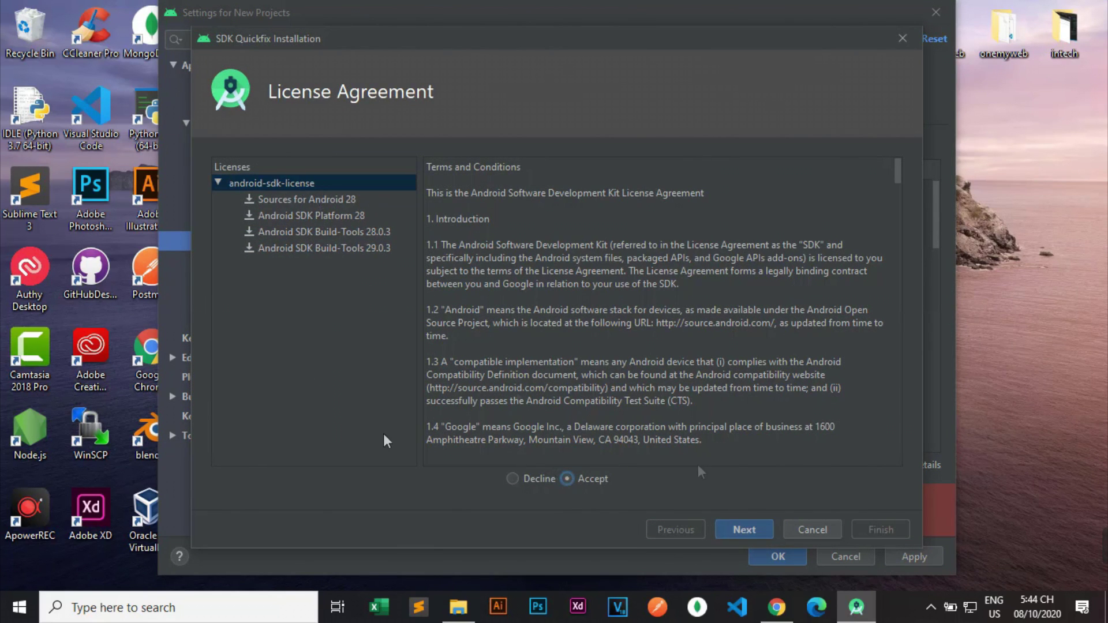
left_click(745, 525)
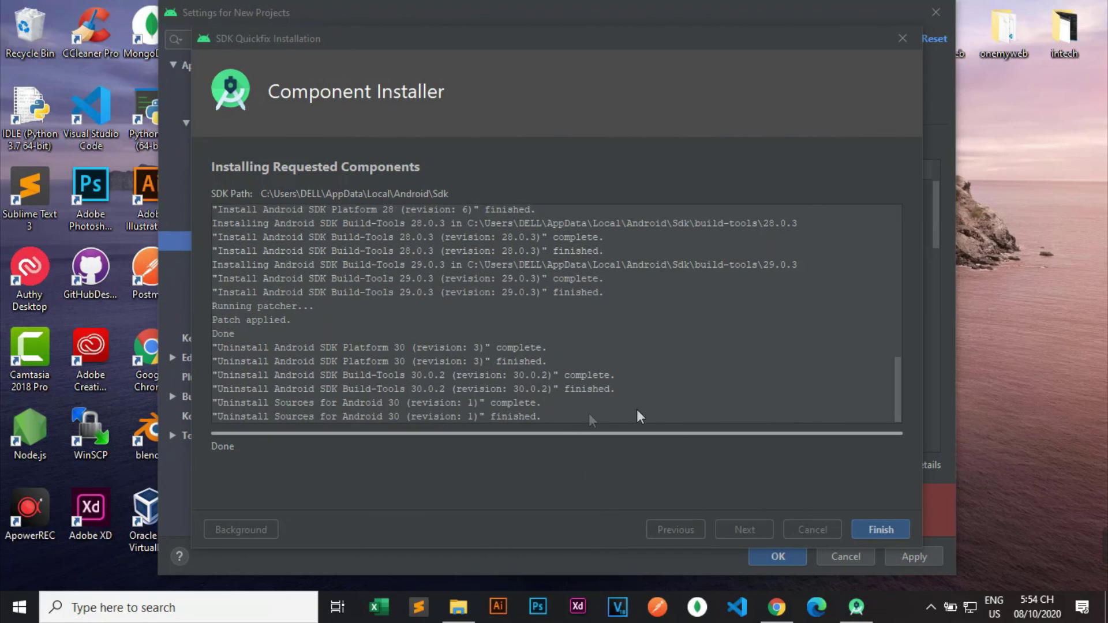
left_click(881, 530)
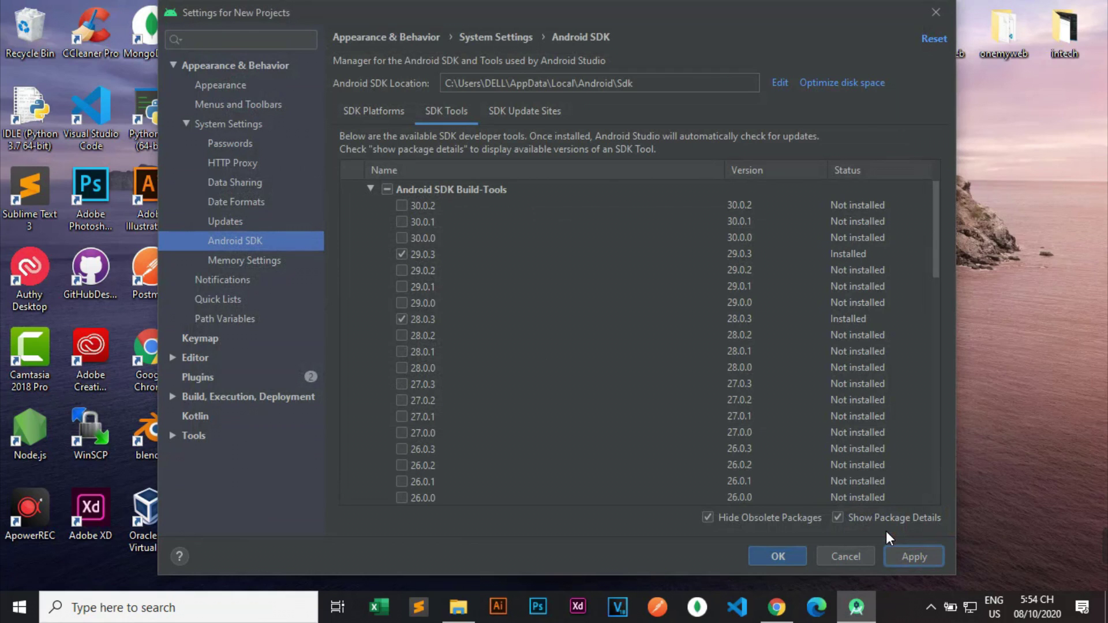
left_click(778, 557)
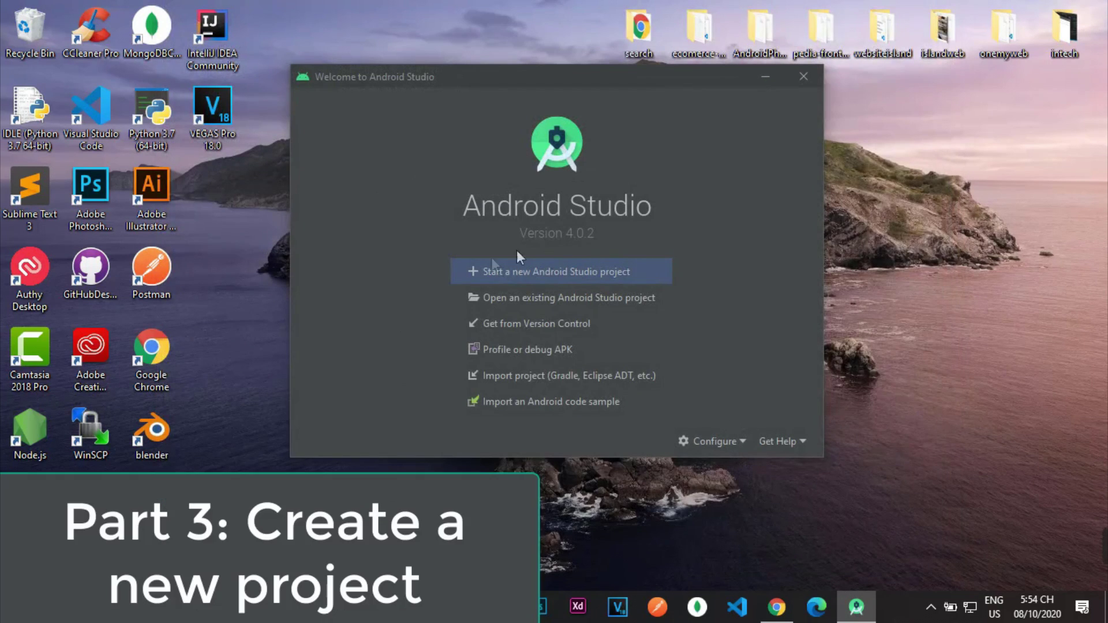
Start a new Android Studio project from the Empty Activity template for Phone and Tablet.
left_click(523, 270)
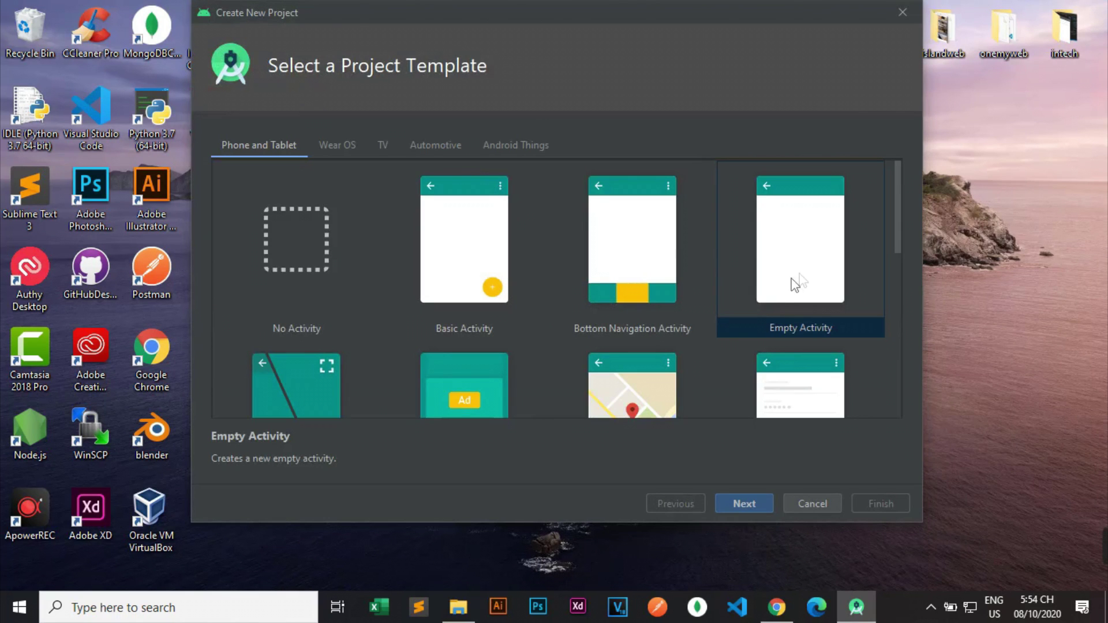
scroll(778, 277, "down", 1)
scroll(775, 232, "up", 1)
left_click(784, 251)
left_click(743, 503)
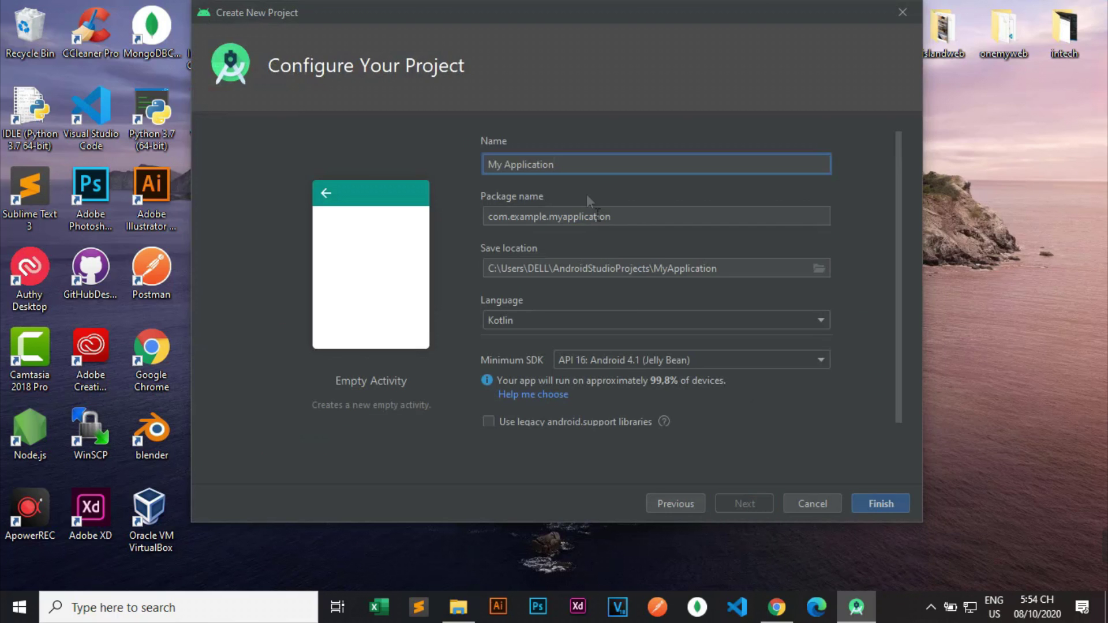
Name the project Anroid and change its package name to com.mydomain.anroid.
triple_click(585, 172)
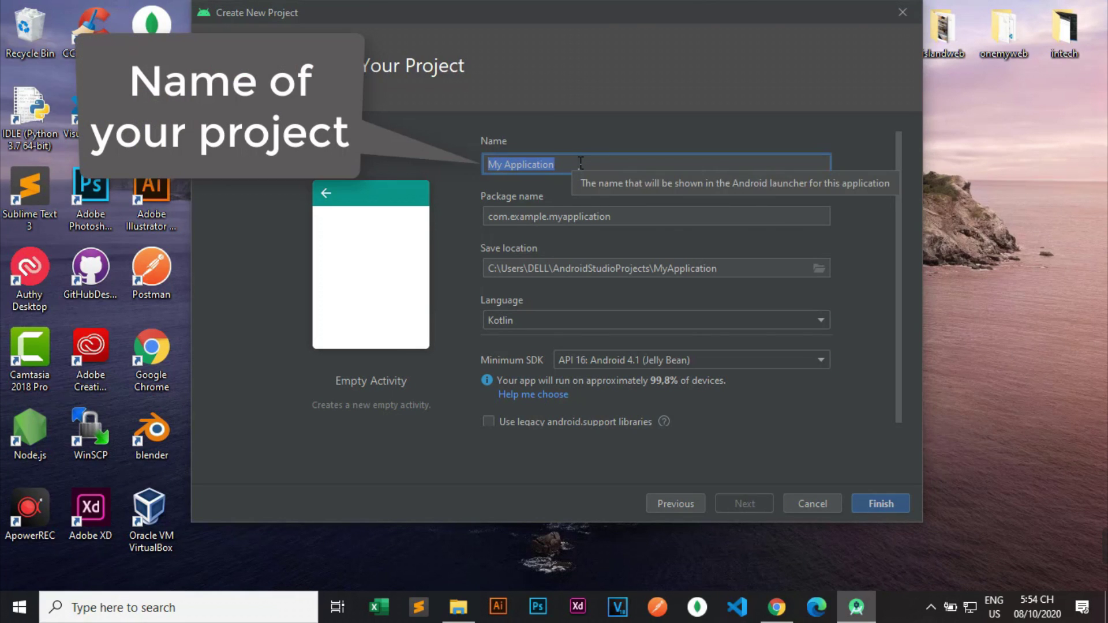
type("Anroid")
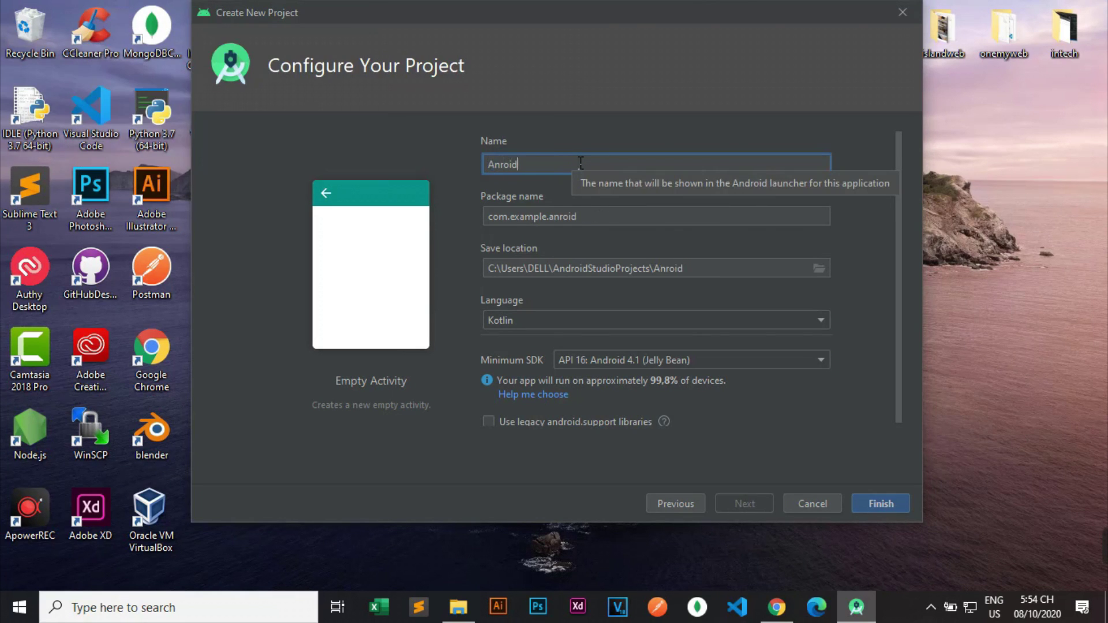
left_click_drag(594, 218, 515, 228)
left_click(532, 222)
double_click(539, 220)
left_click(548, 217)
left_click_drag(548, 218, 512, 222)
key("BackSpace")
type("mydomain")
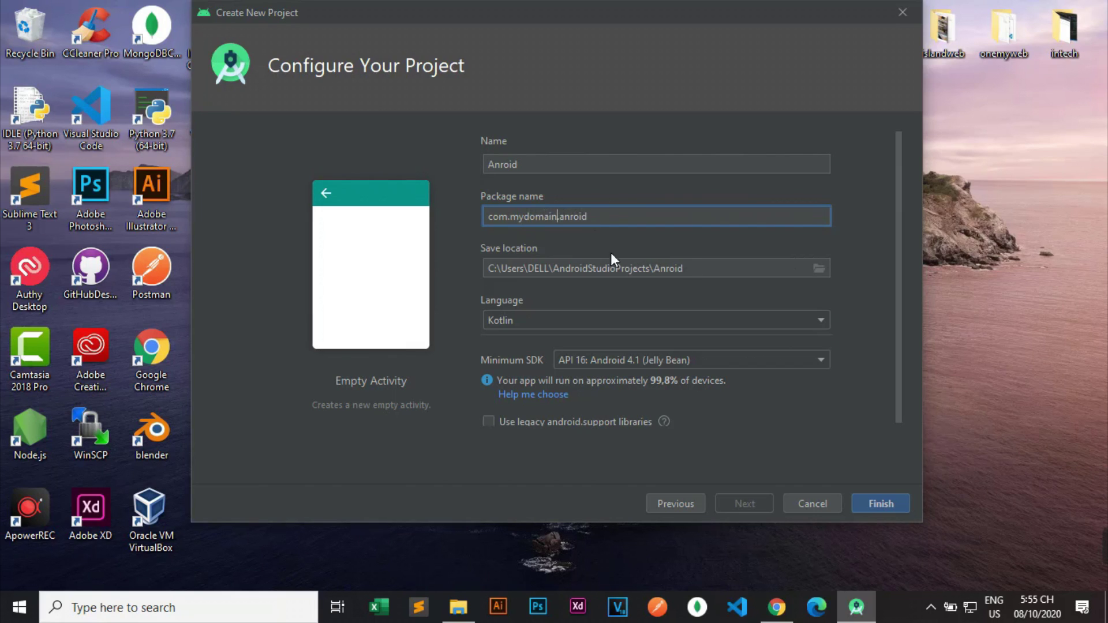
type(".")
Review the project's save location and set the language to Java.
left_click_drag(494, 268, 713, 267)
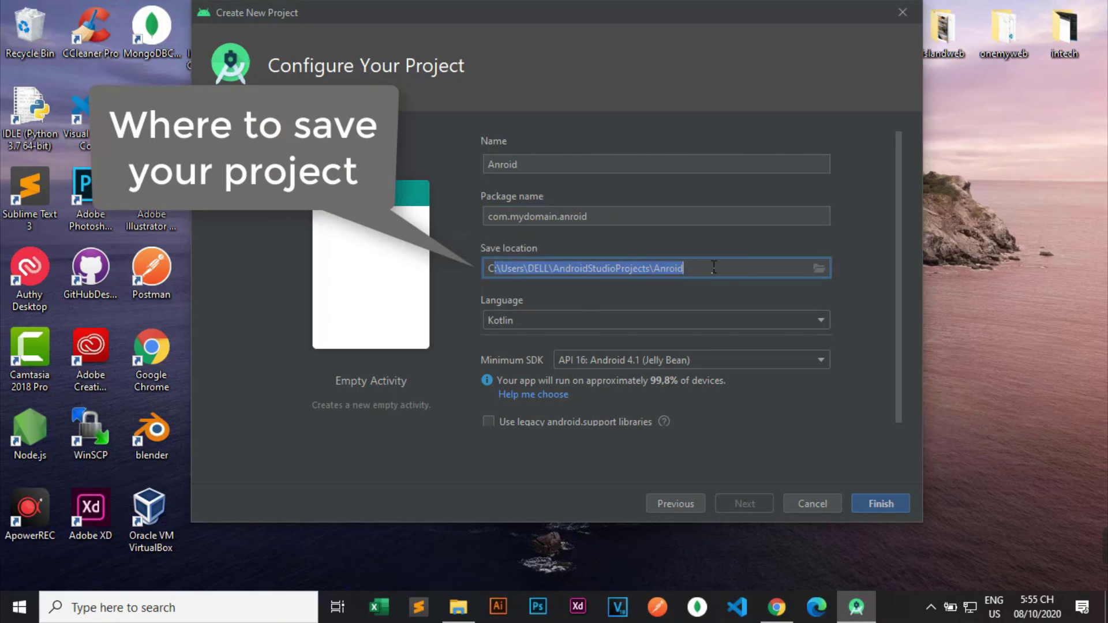
left_click(713, 267)
left_click(529, 321)
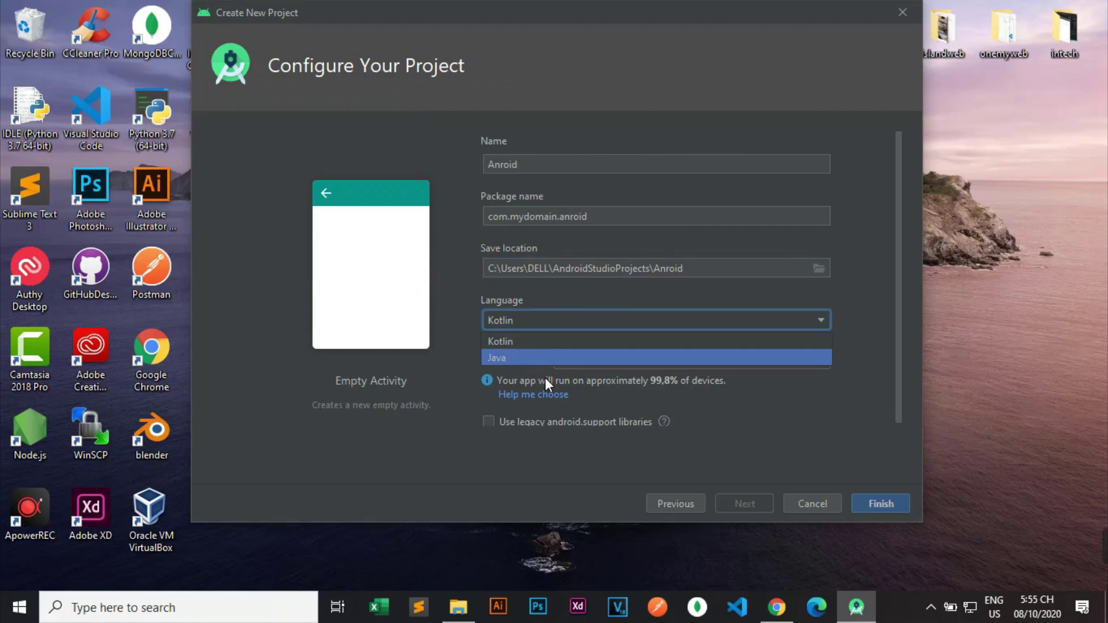
left_click(504, 357)
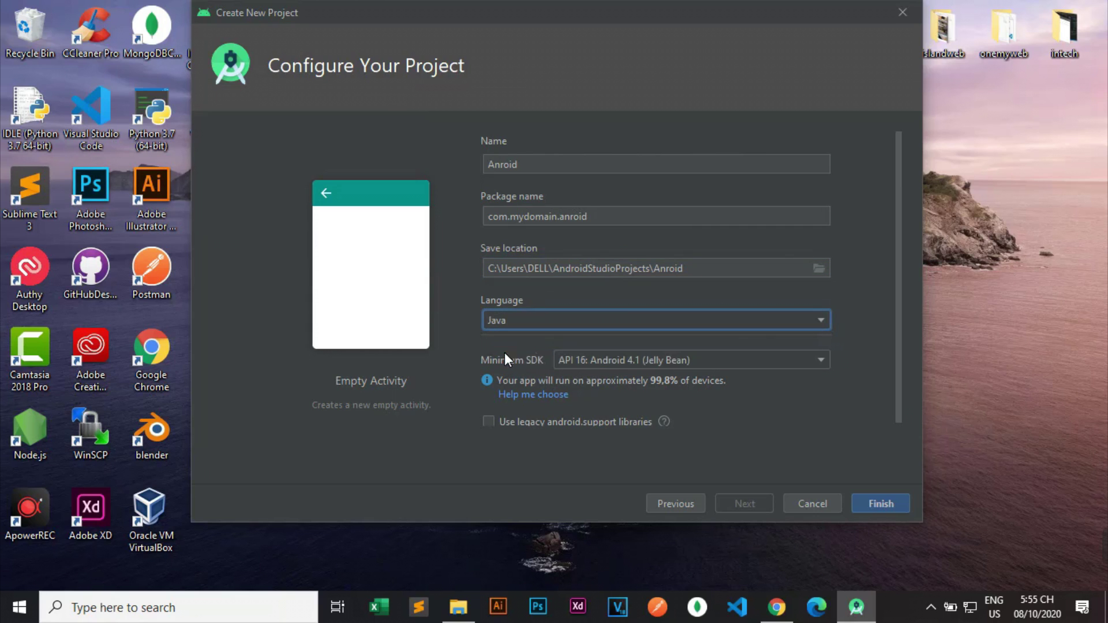
Set the minimum SDK to API 28: Android 9.0 (Pie) and finish creating the project.
left_click(682, 356)
scroll(669, 456, "down", 3)
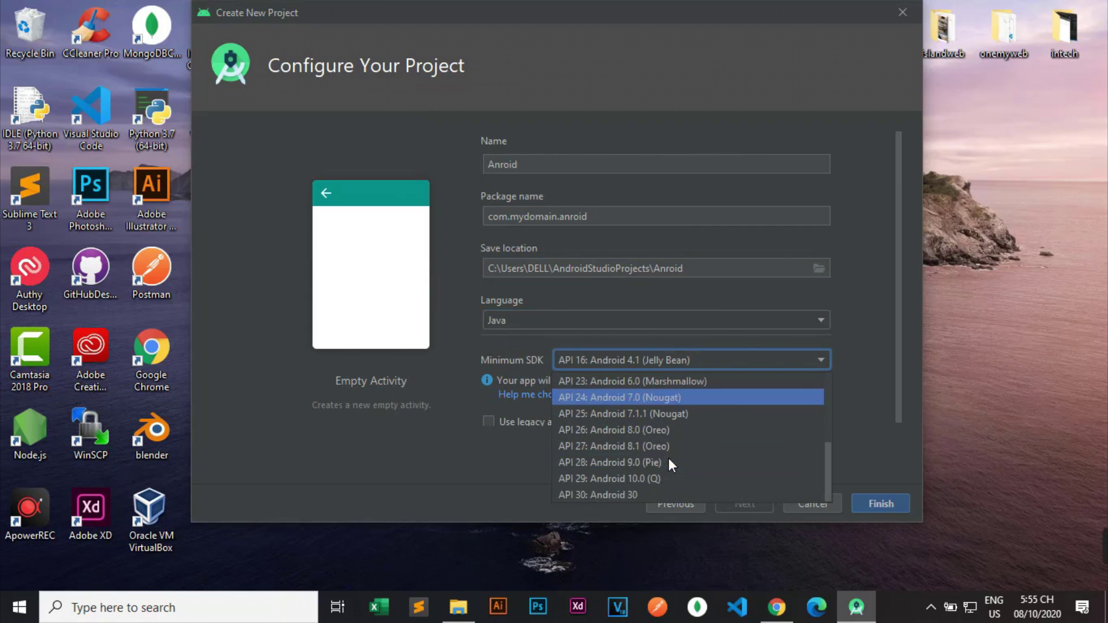
left_click(639, 462)
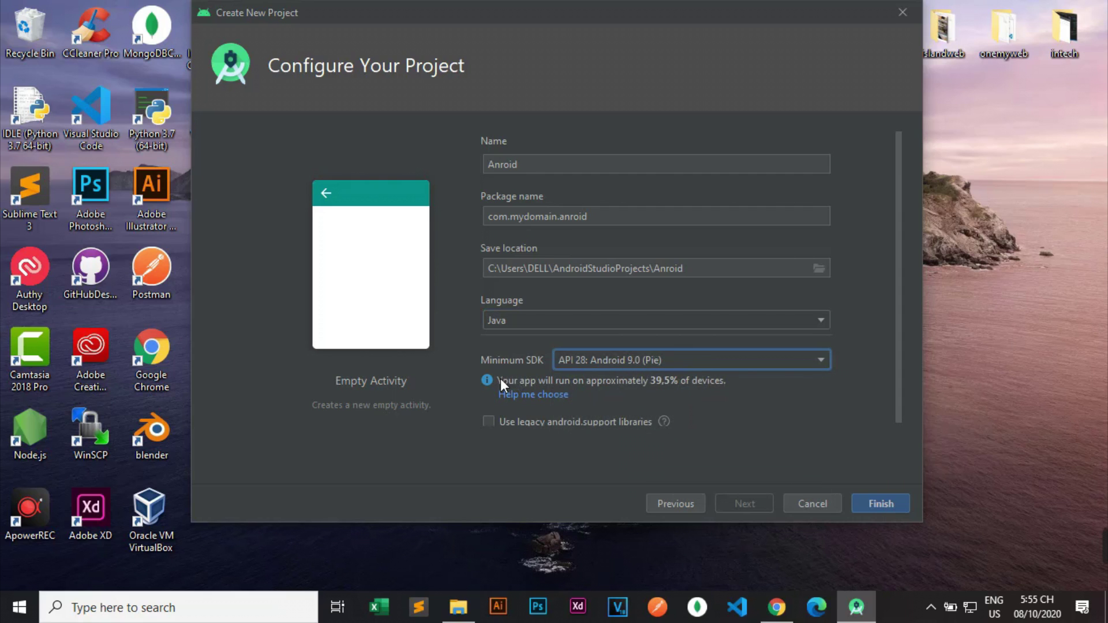
scroll(710, 398, "down", 1)
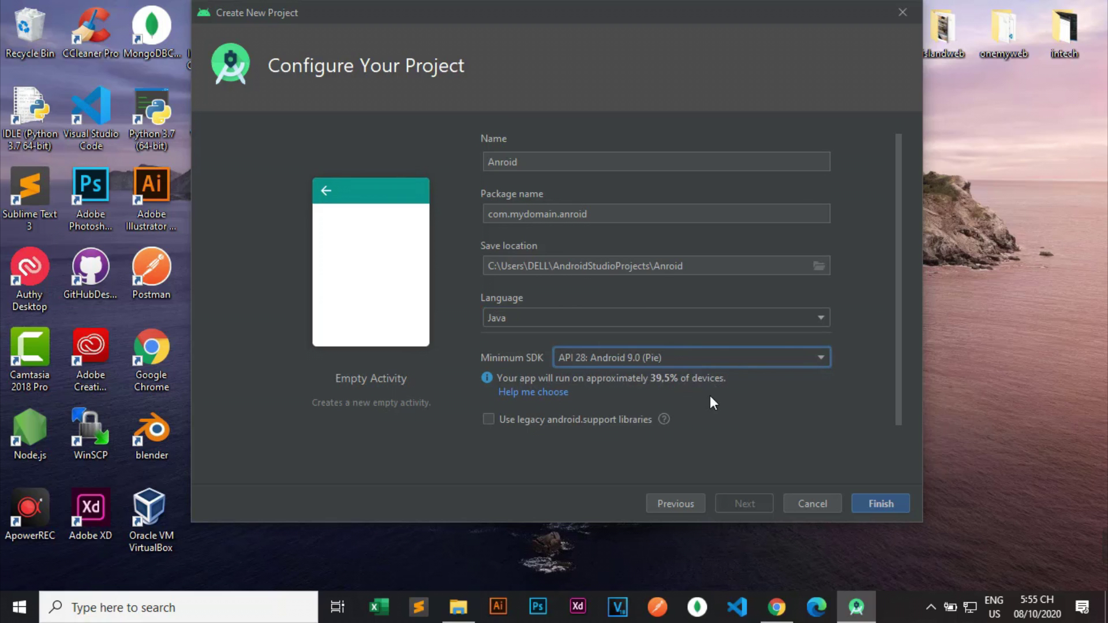
left_click(877, 502)
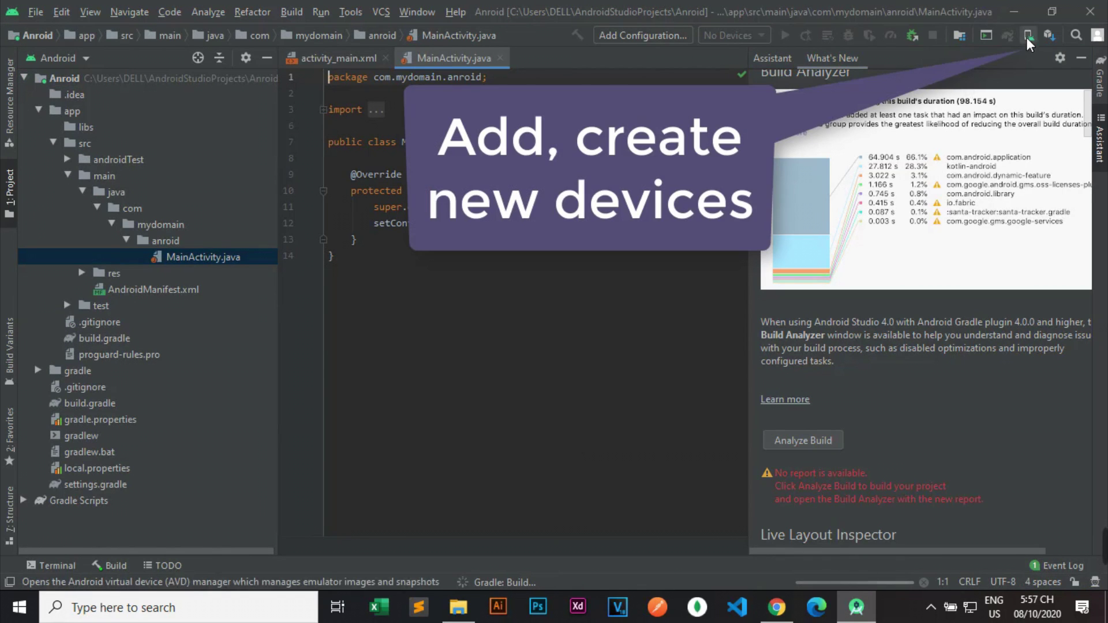
Start creating a new virtual device and compare the Pixel 3a XL, Nexus 6P and Pixel 3a phone definitions.
left_click(1027, 36)
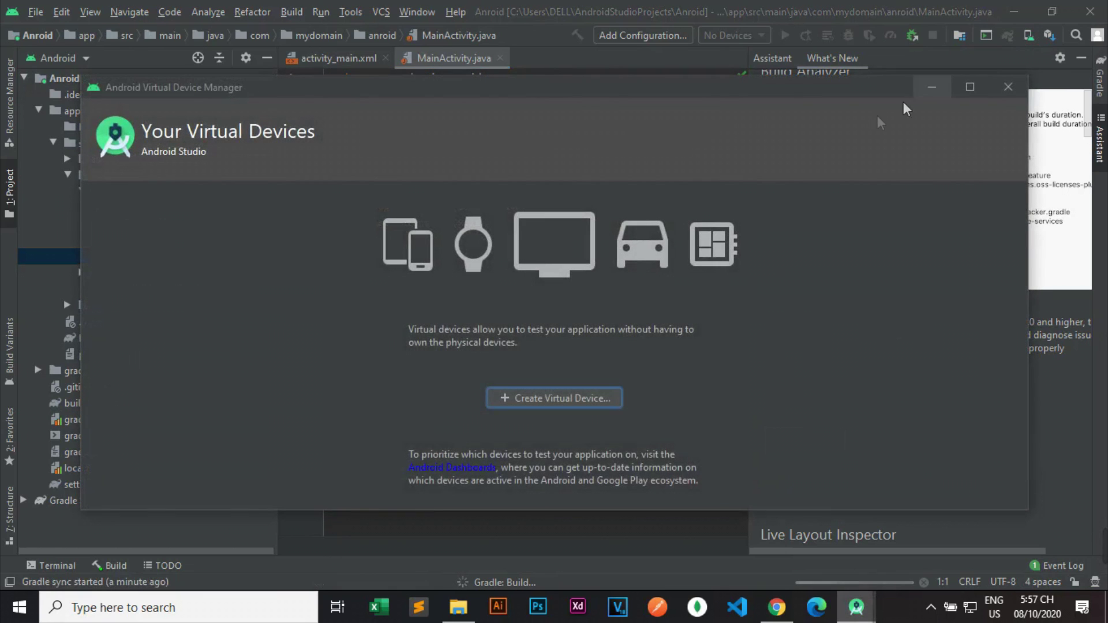
left_click(554, 398)
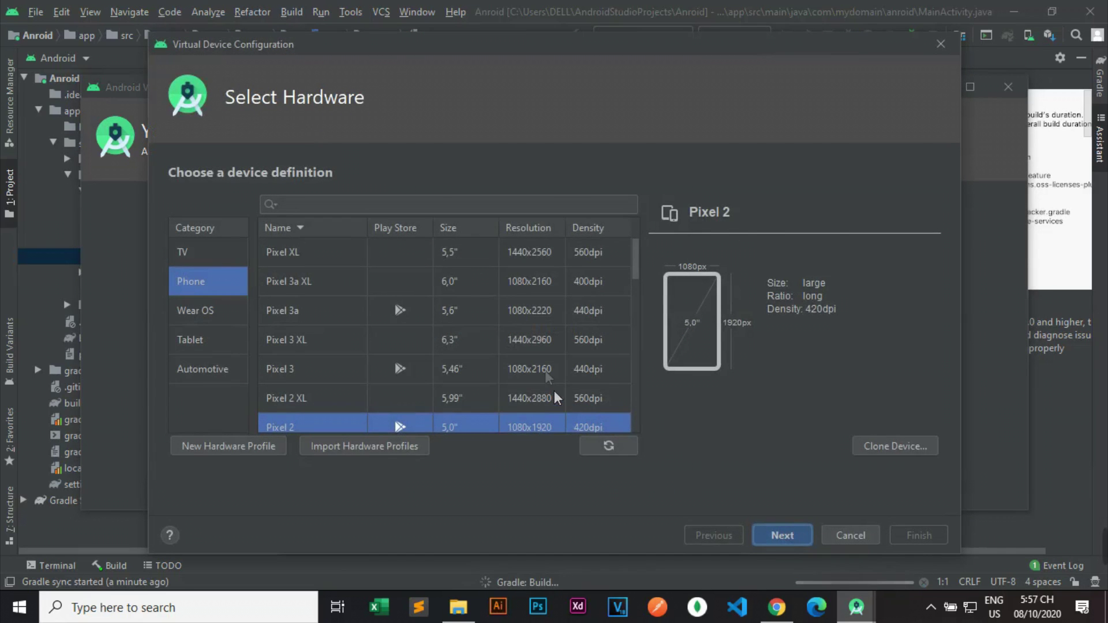
scroll(344, 329, "down", 2)
scroll(343, 350, "up", 2)
left_click(310, 285)
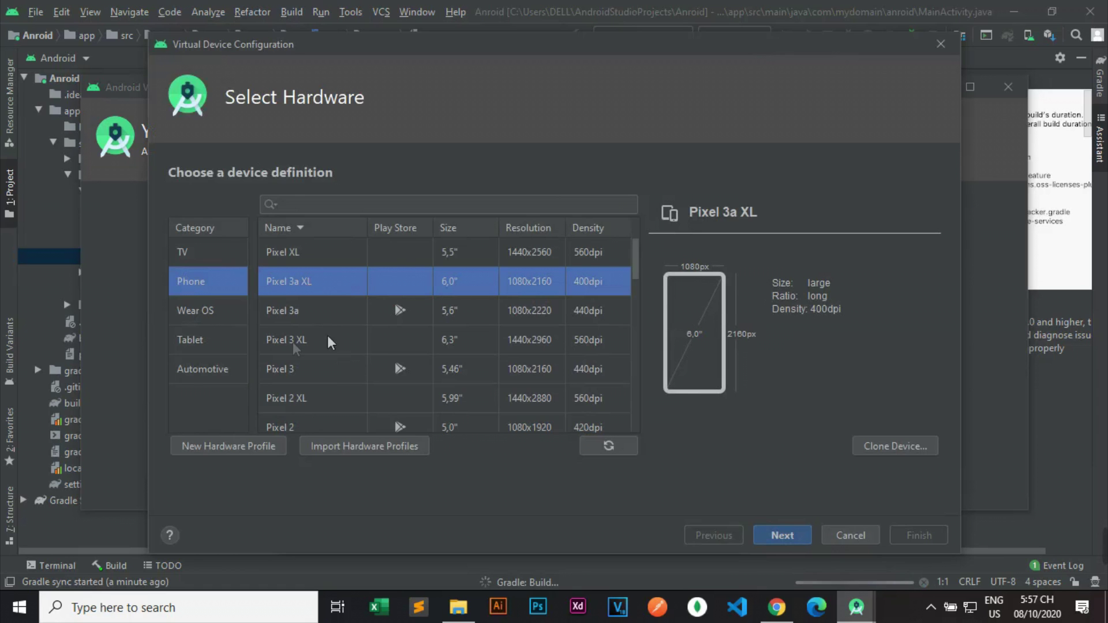
scroll(327, 336, "down", 3)
left_click(300, 352)
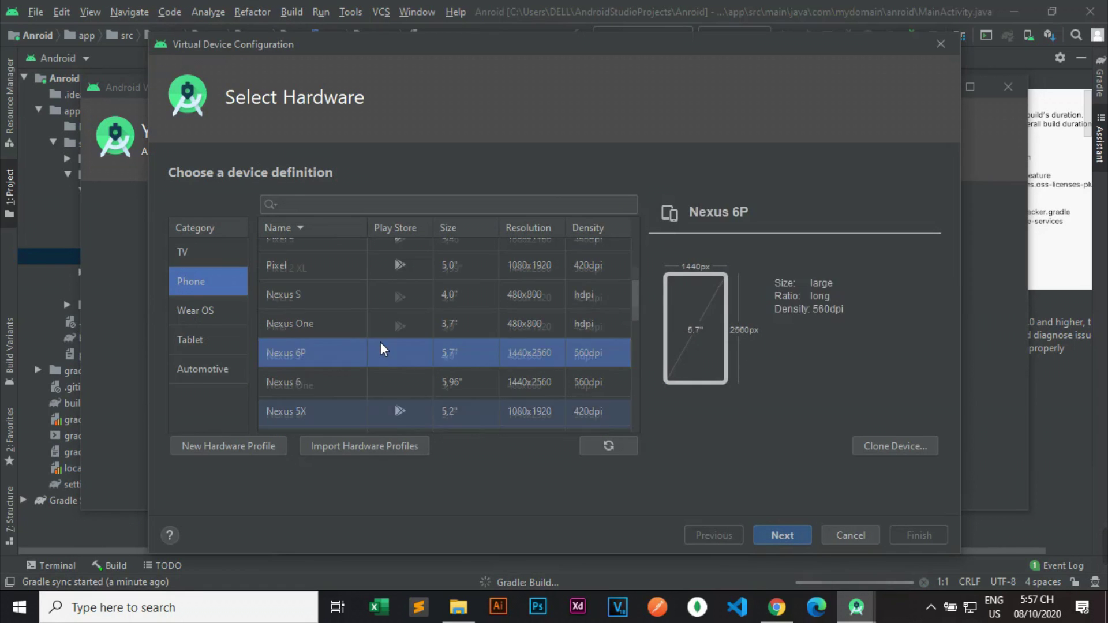
scroll(382, 323, "up", 3)
left_click(338, 313)
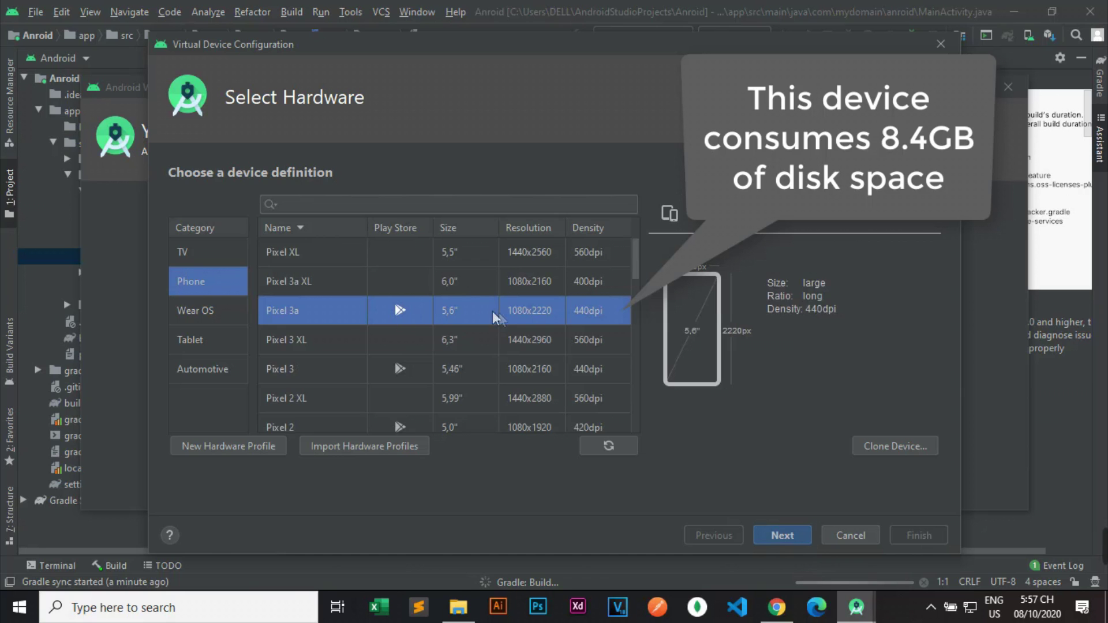
Choose the Nexus 6P phone definition as the virtual device's hardware and continue to the system image selection.
left_click(370, 328)
scroll(363, 348, "down", 5)
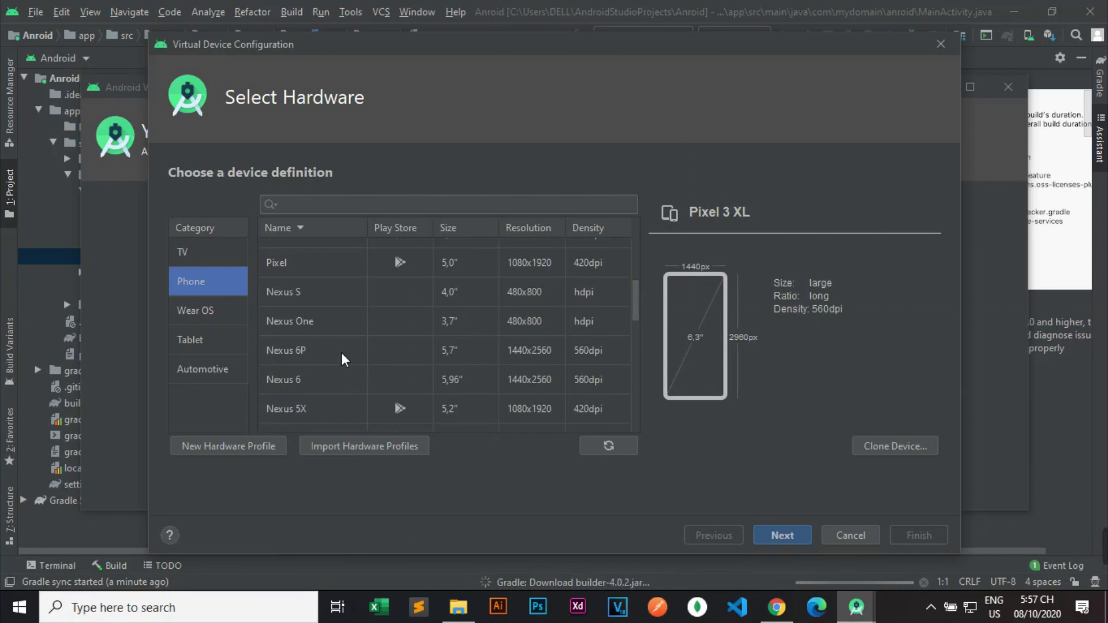
left_click(341, 353)
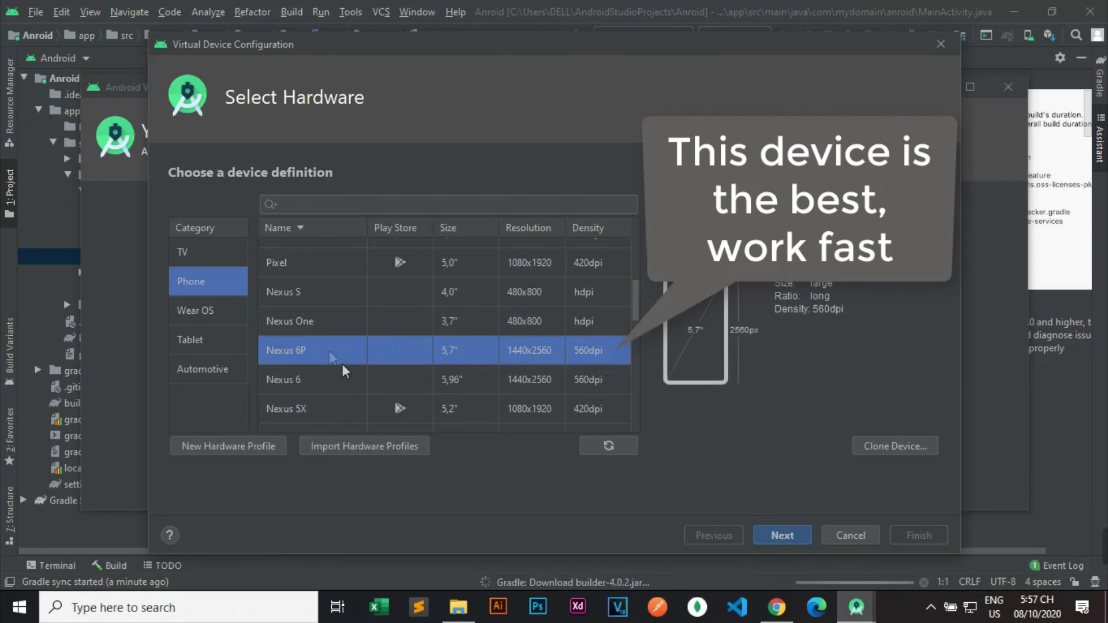
left_click(781, 535)
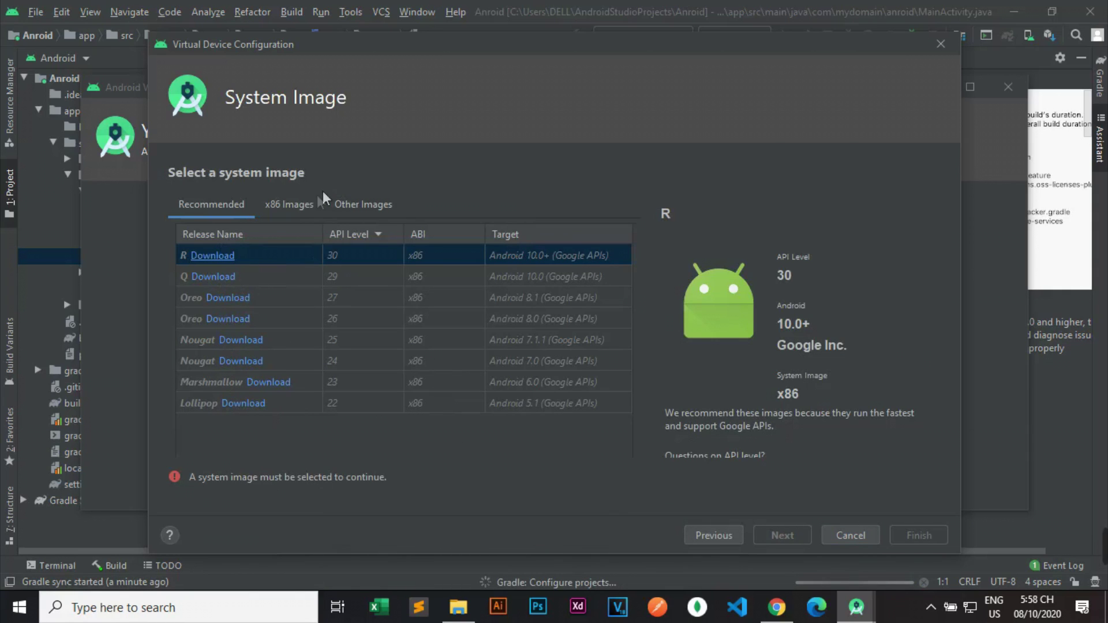
Select the Pie system image with API level 28, x86 ABI and target Android 9.0 (Google X86_ARM).
left_click(299, 201)
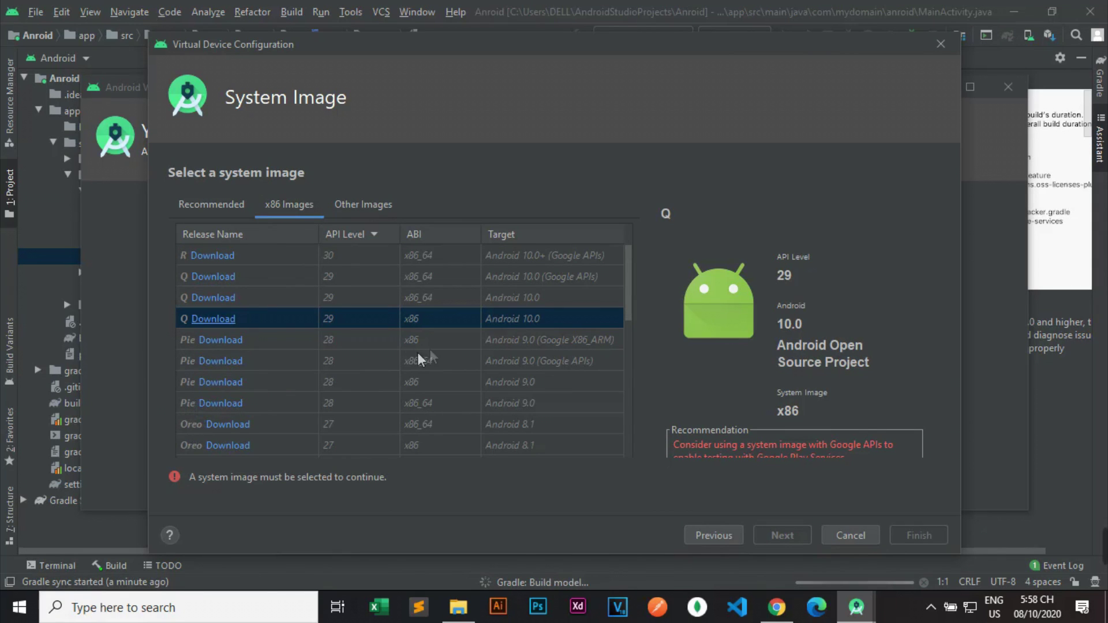
left_click(518, 339)
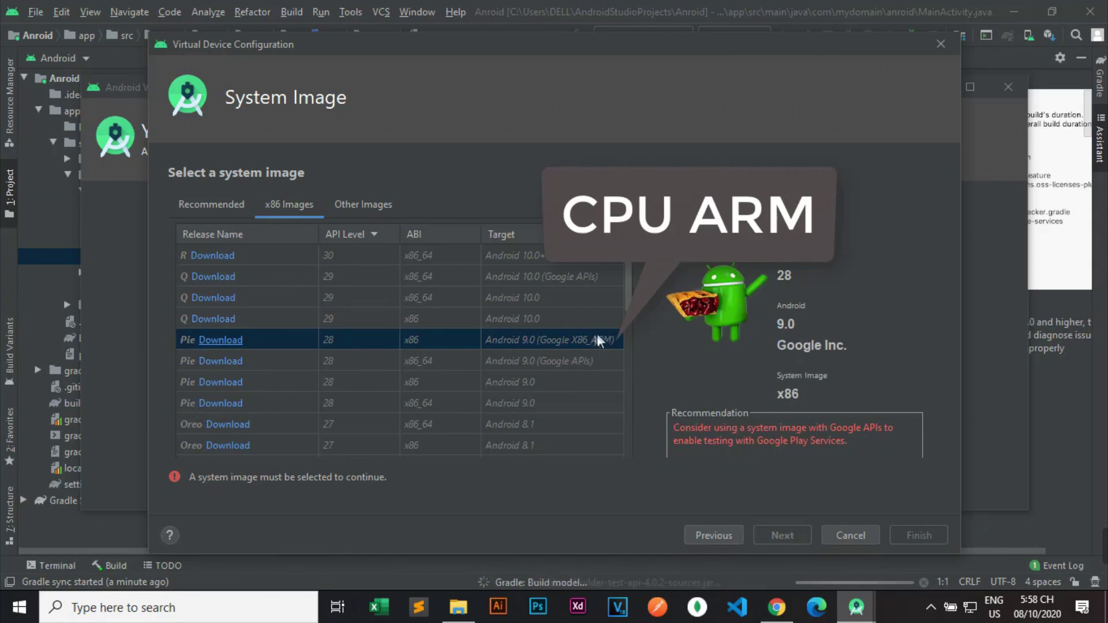